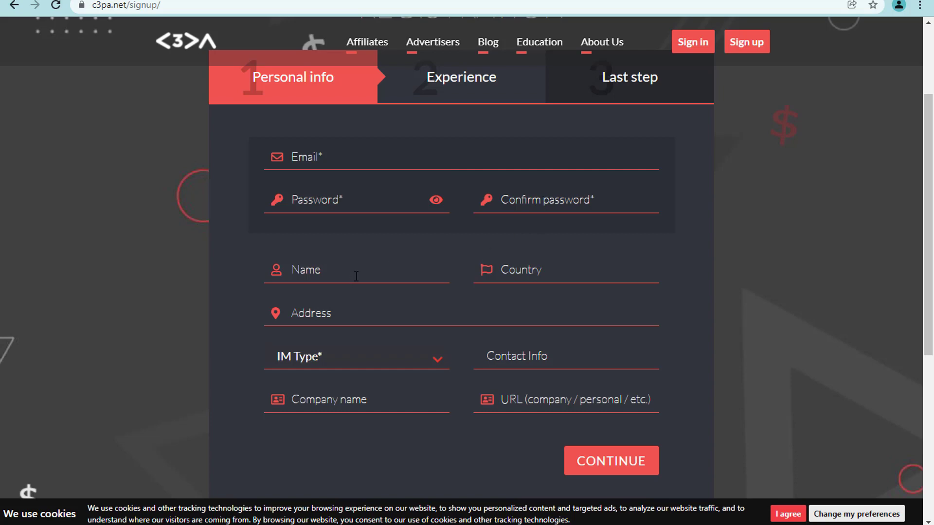
- Fill in the personal info with e-mail, password, name, country, address, Skype contact, company and URL, and continue to the Experience section
scroll(456, 295, down, 1)
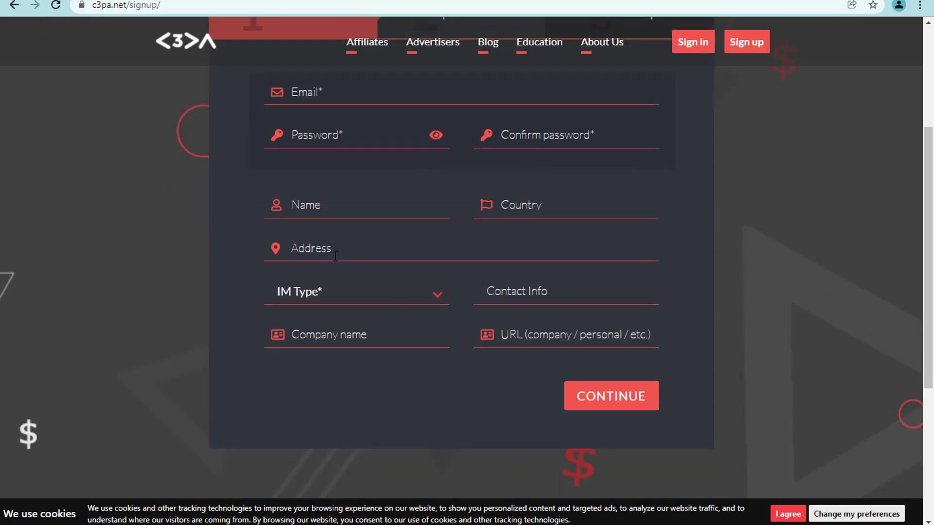
click(345, 297)
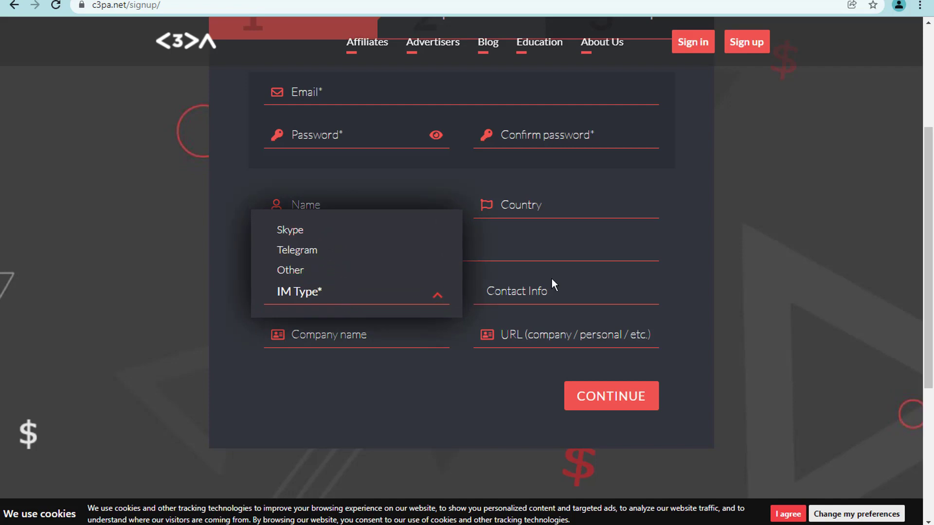
scroll(545, 298, down, 1)
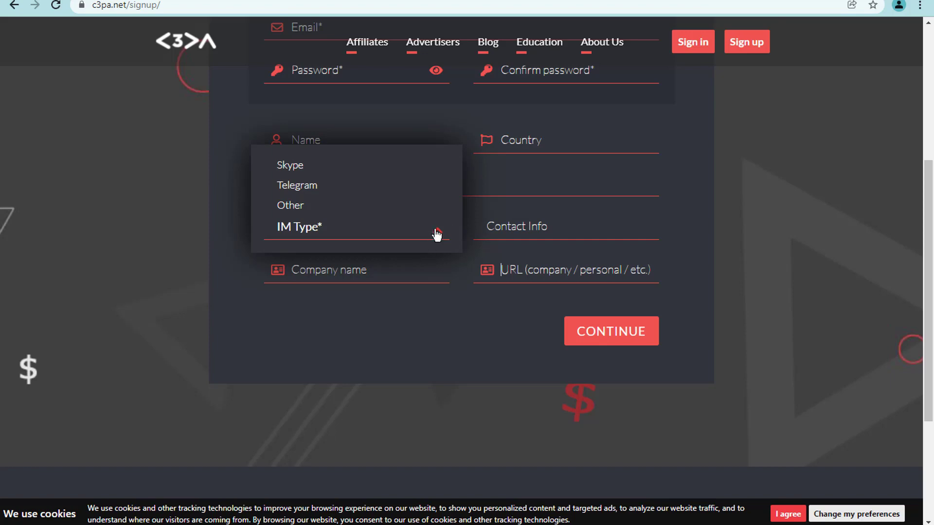
click(341, 209)
click(341, 276)
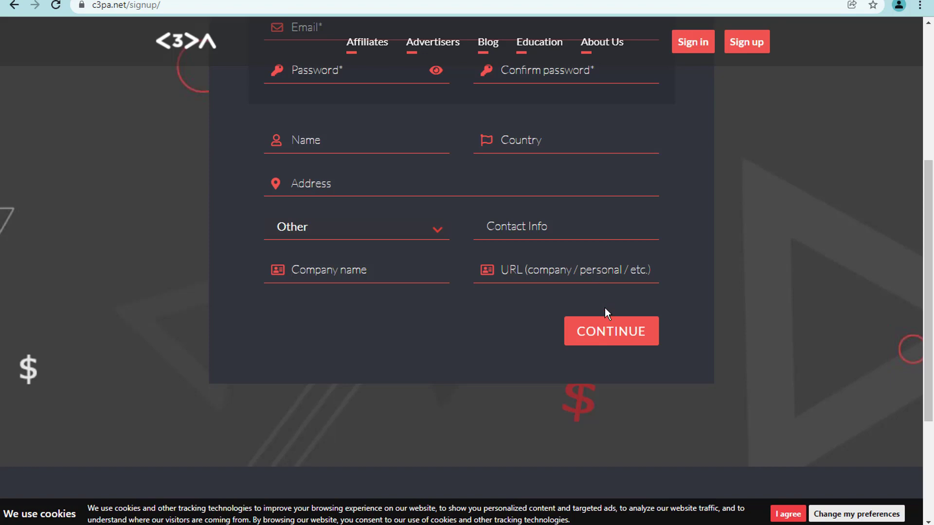
scroll(561, 291, up, 4)
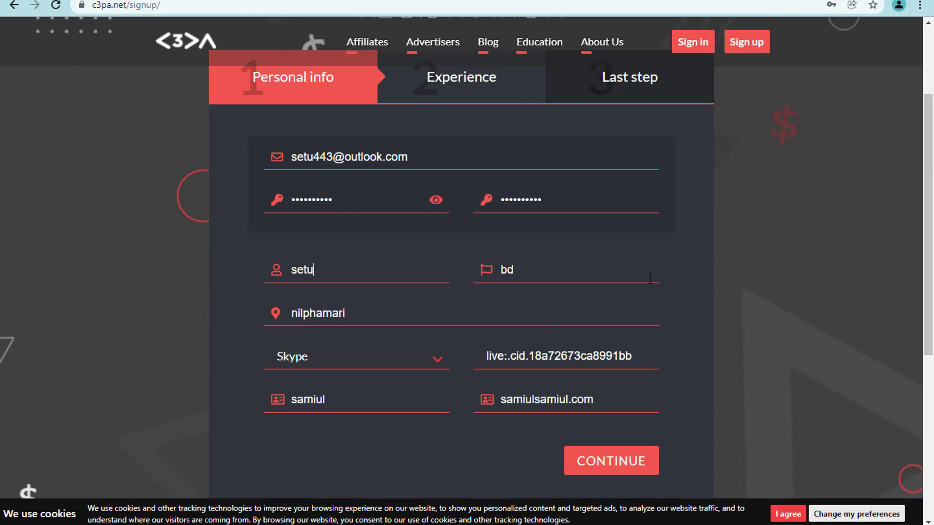
click(601, 476)
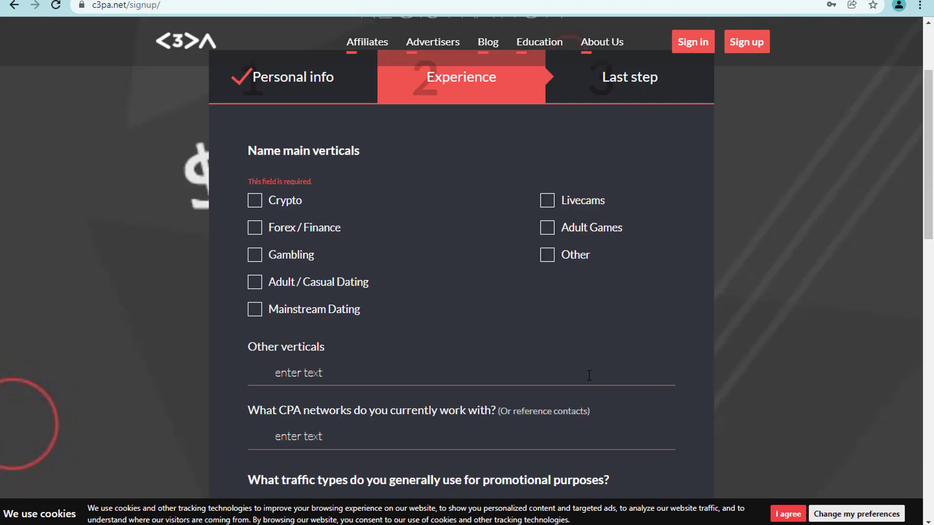
- Select Forex / Finance, Adult / Casual Dating, Mainstream Dating, Adult Games and Other as the main verticals
scroll(494, 316, up, 3)
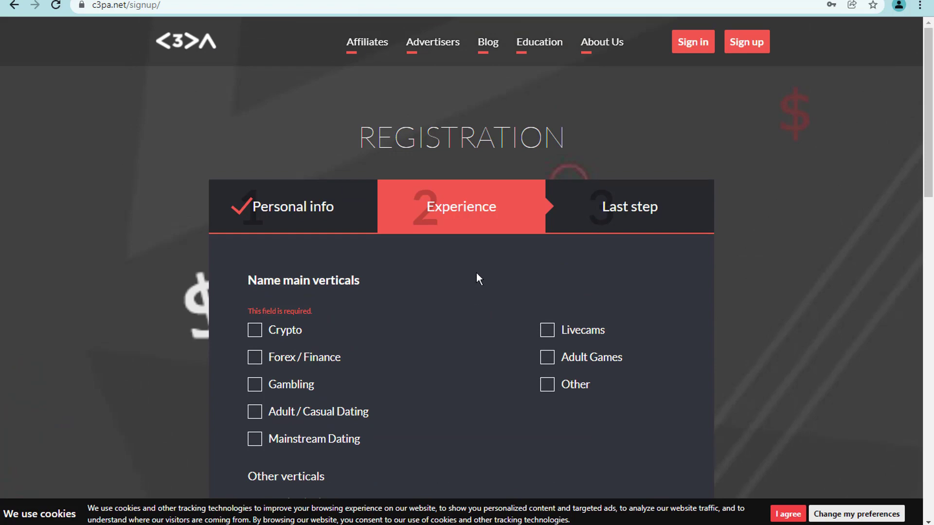
scroll(480, 264, down, 1)
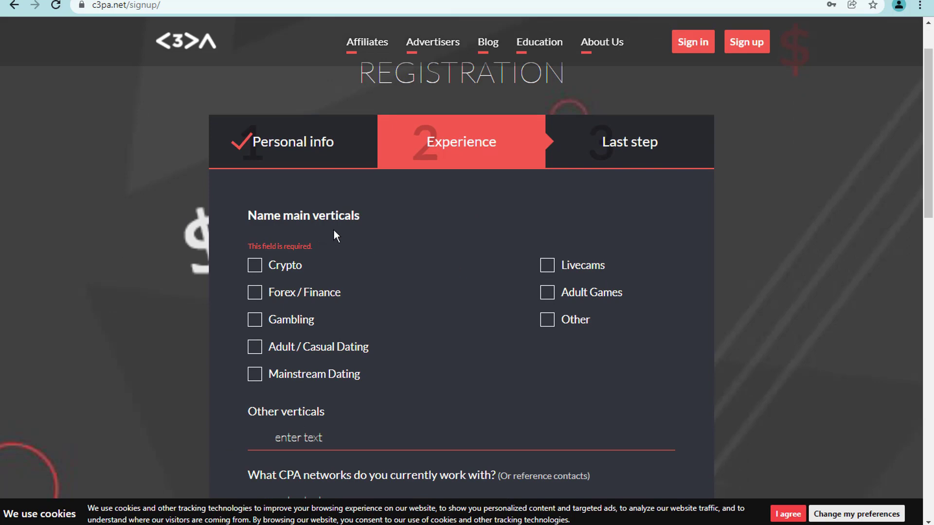
scroll(404, 255, down, 1)
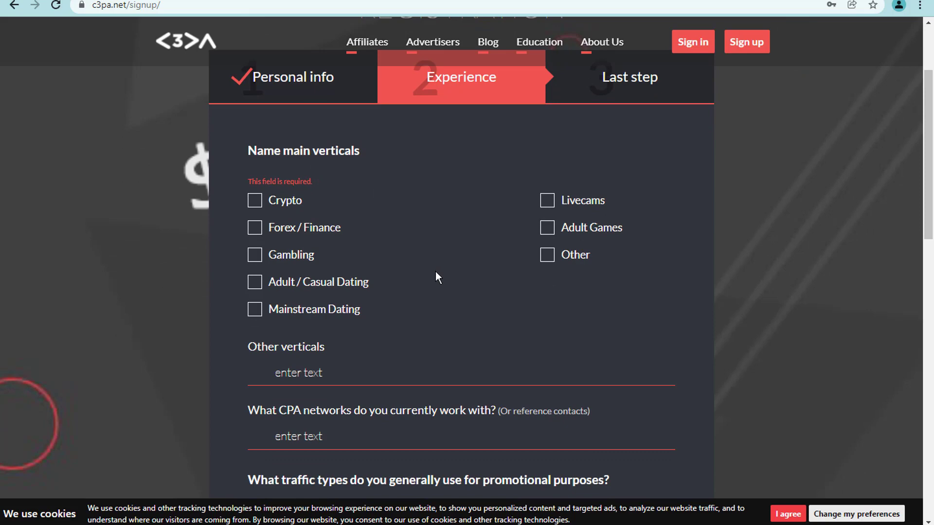
click(255, 282)
click(254, 310)
click(257, 287)
click(256, 311)
click(255, 228)
click(547, 255)
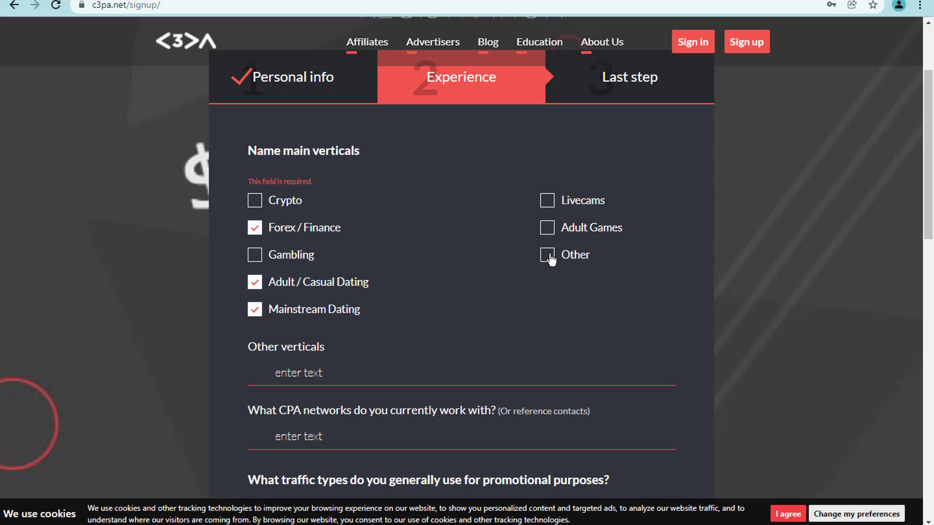
click(547, 228)
- Paste Adsempire with the reference manager's contact details as the CPA network currently worked with
scroll(377, 262, down, 3)
scroll(370, 209, down, 2)
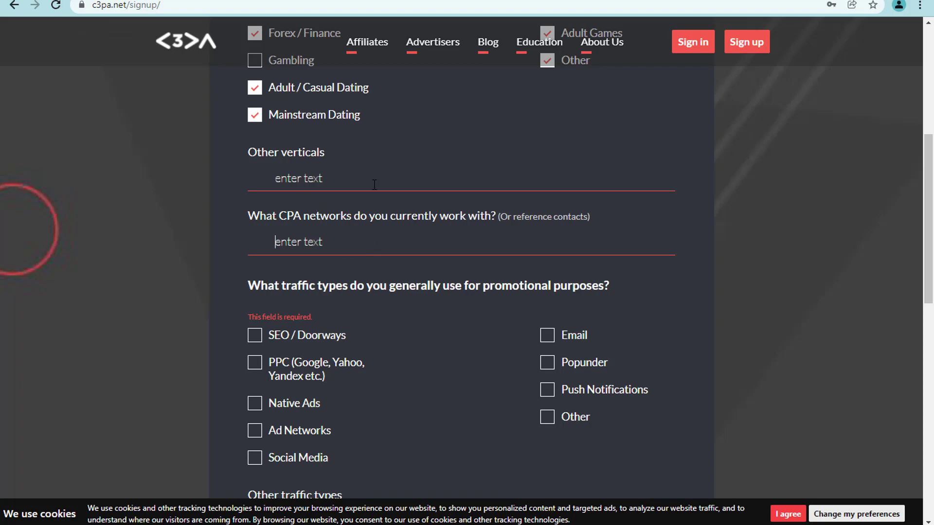
key(ctrl+v)
- Select Native Ads and Social Media as the traffic types used for promotion
scroll(370, 253, down, 3)
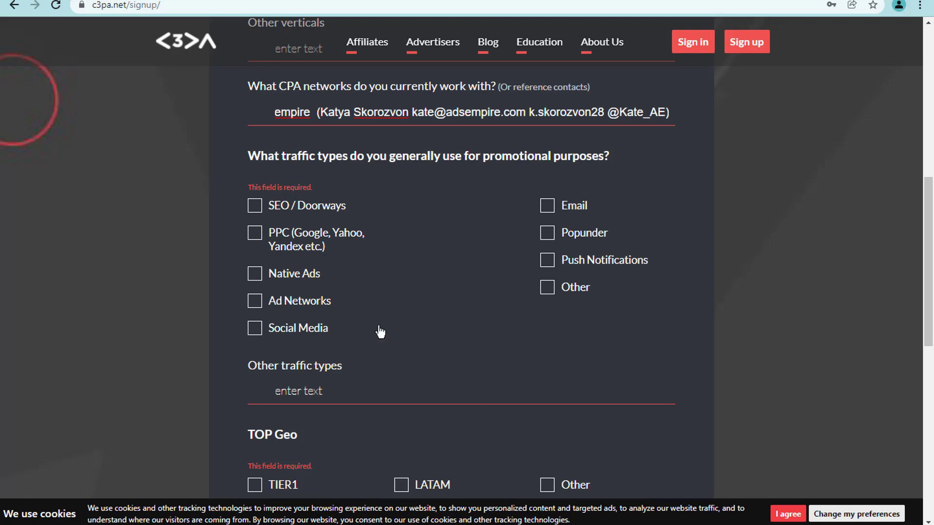
click(259, 277)
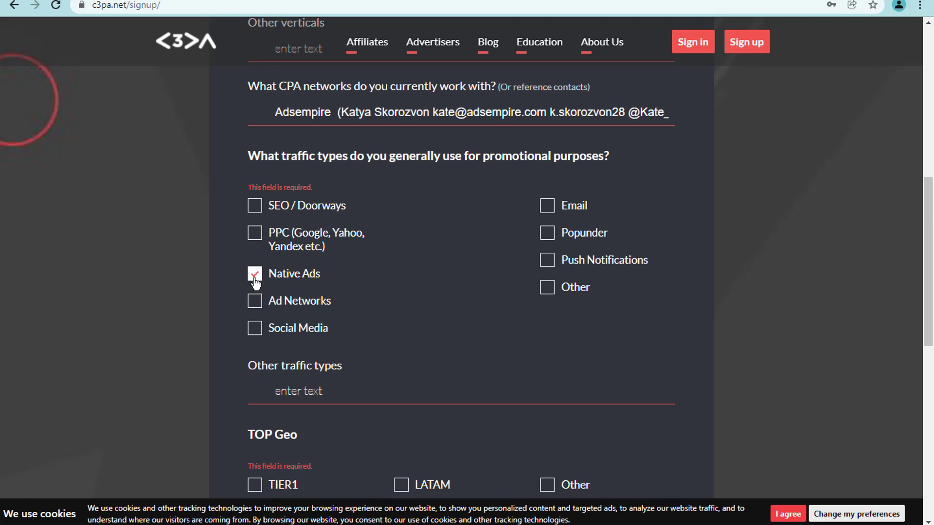
click(254, 328)
- Select Europe, Asia-Pacific and Other as the TOP Geo and continue to the last registration section
scroll(432, 298, down, 1)
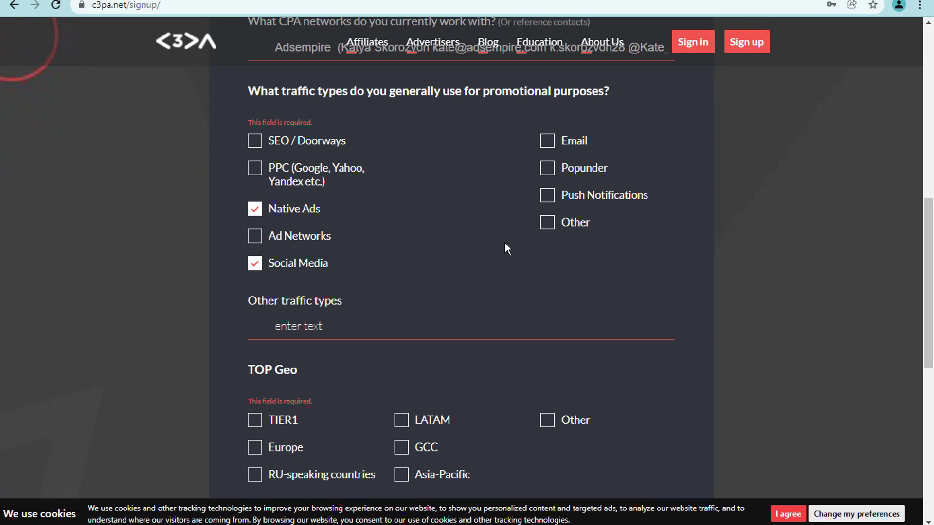
scroll(482, 249, down, 2)
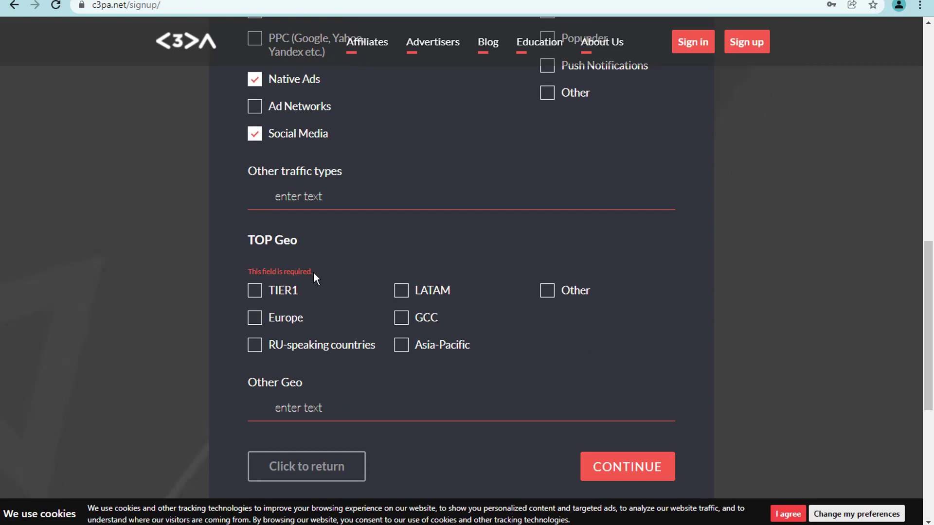
click(254, 318)
click(548, 291)
click(401, 345)
scroll(489, 270, down, 1)
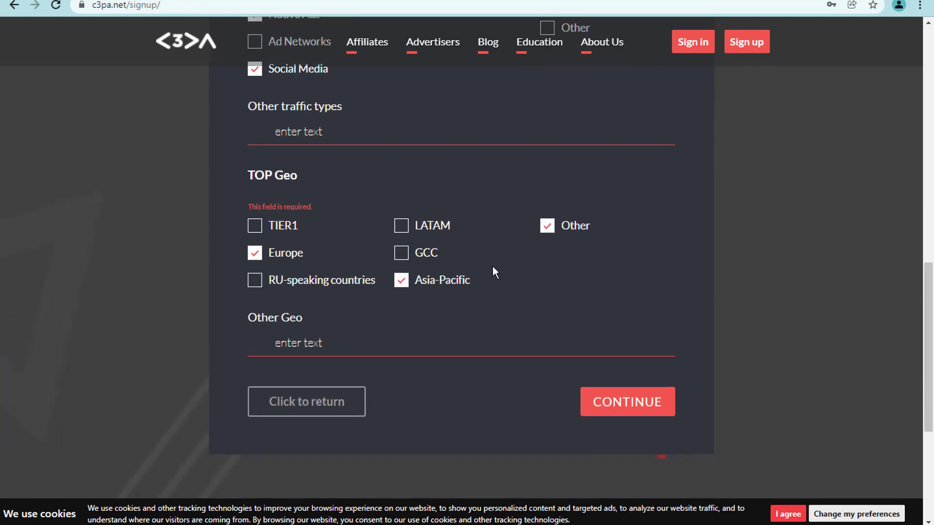
scroll(502, 266, down, 1)
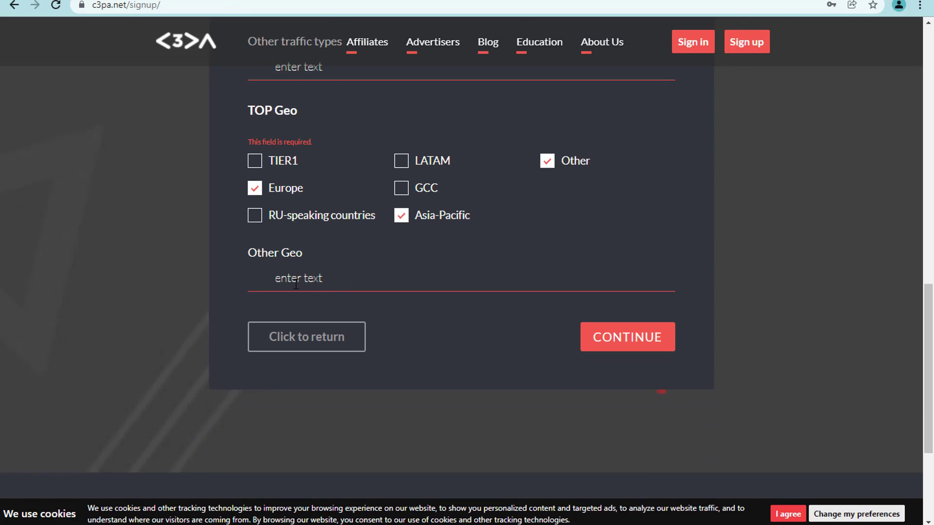
scroll(362, 284, up, 1)
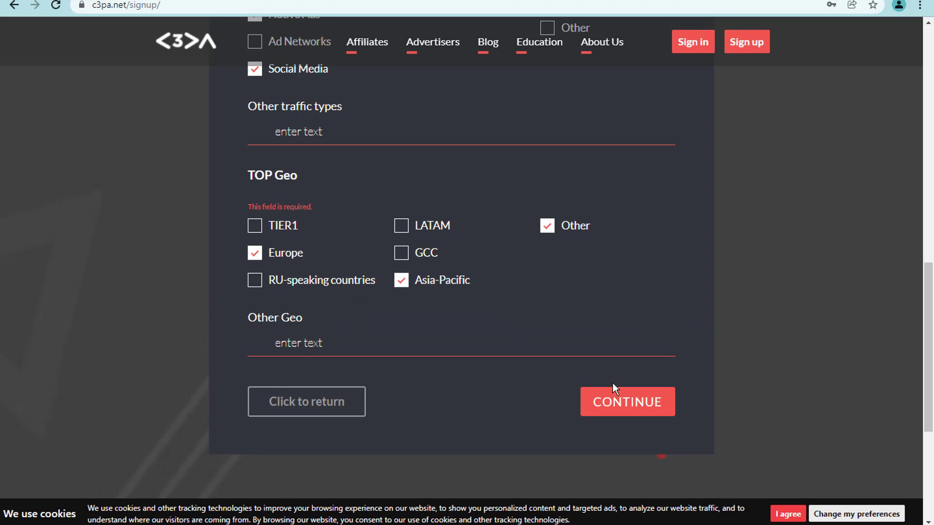
click(622, 413)
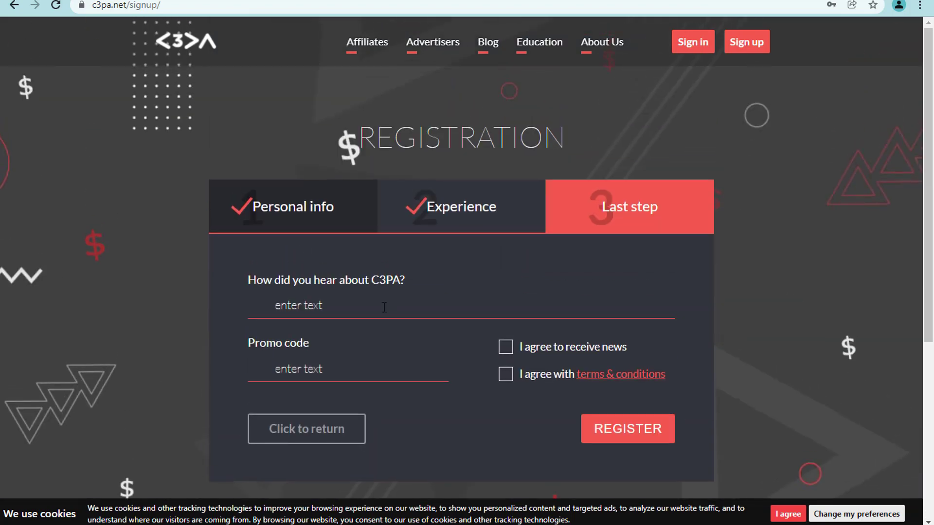
- Answer the question on how C3PA was heard about with "facebook and instagram"
click(321, 310)
double_click(360, 280)
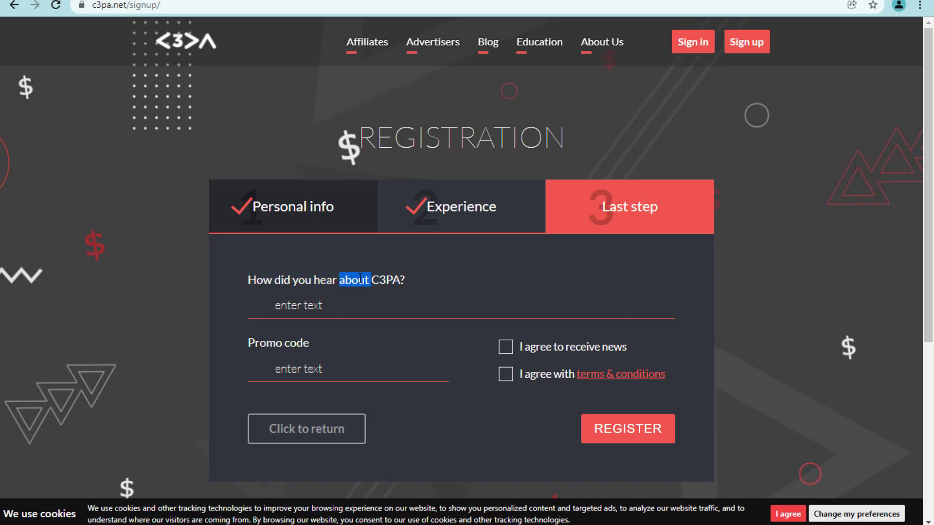
triple_click(360, 280)
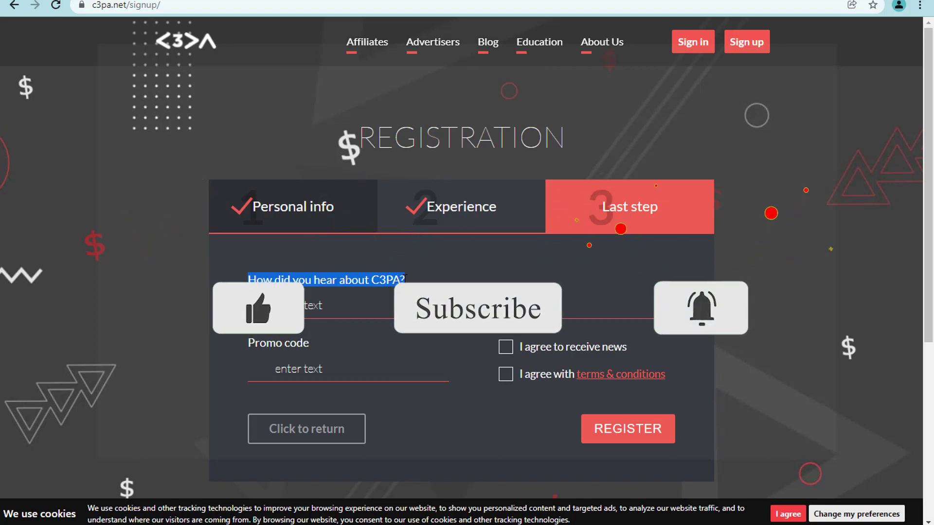
click(403, 287)
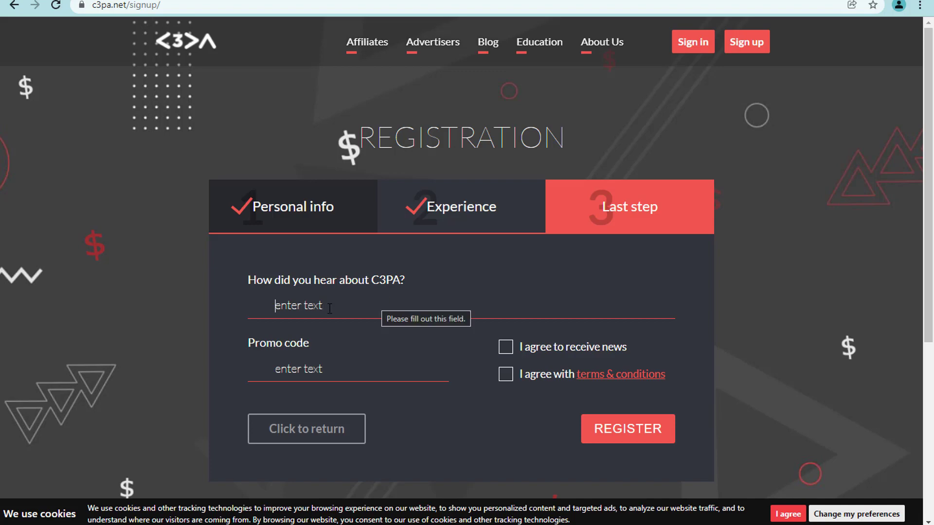
click(346, 311)
text(facebook an)
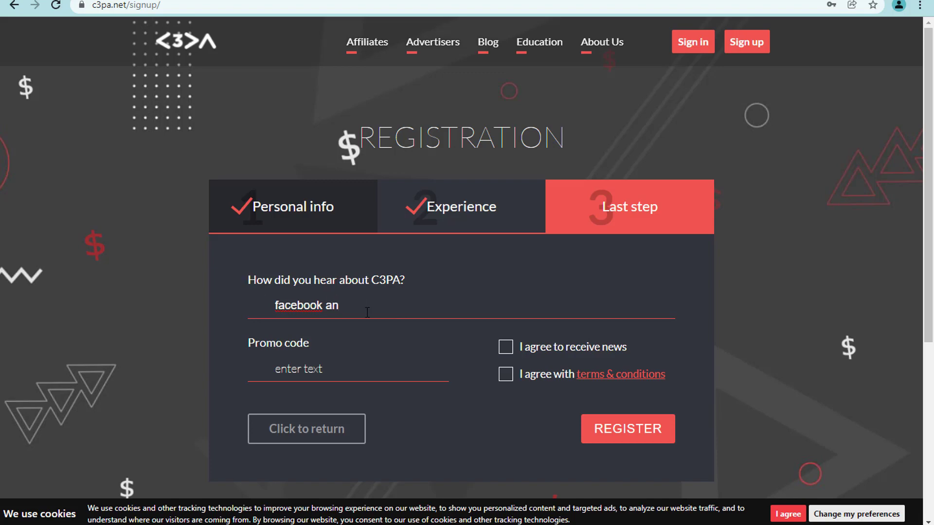
text(d instagram)
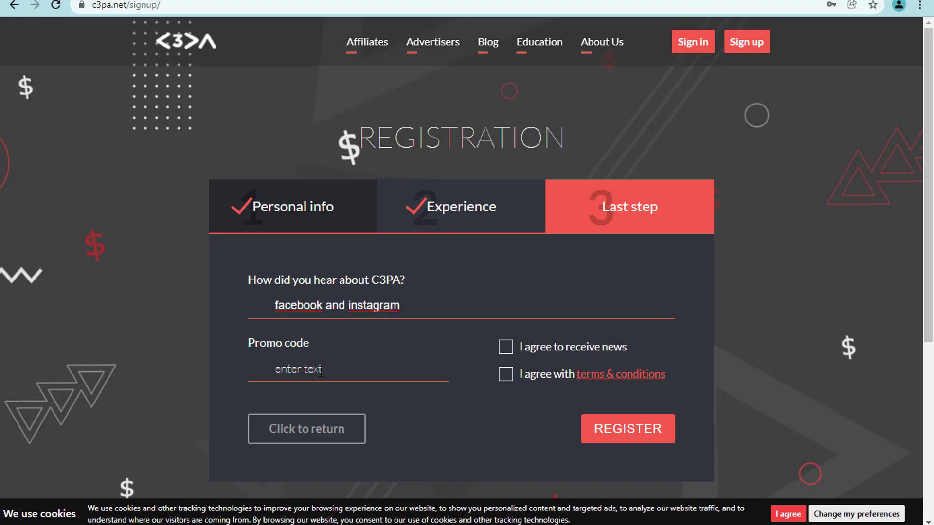
- Enter "no" as the promo code
click(321, 371)
text(no)
double_click(439, 208)
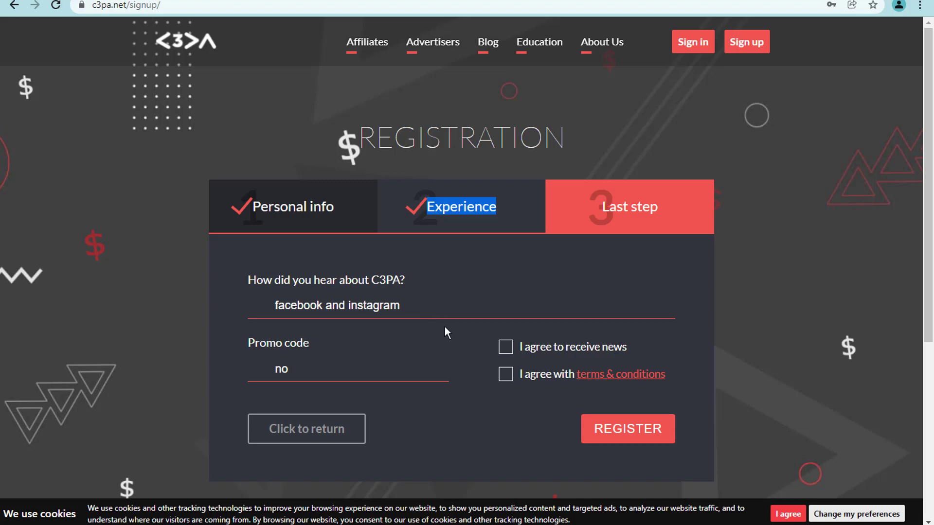
- Agree to receive news and to the terms & conditions, and submit the registration
click(505, 348)
click(507, 381)
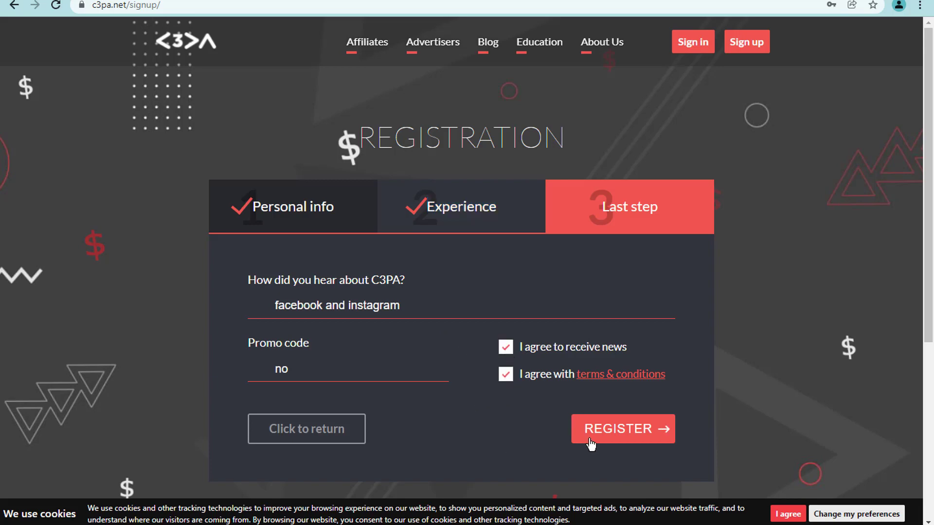
click(613, 438)
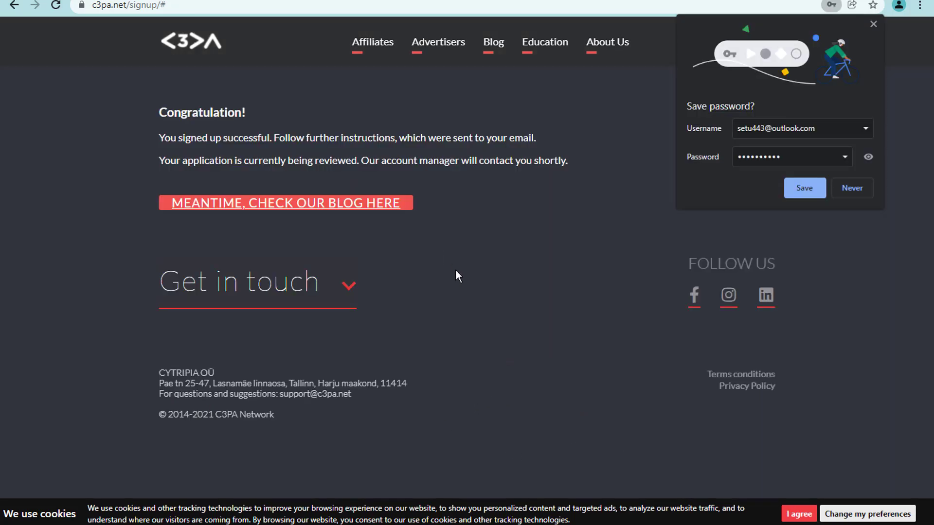
- Dismiss the password-saving prompt and read the application status on the sign-up confirmation page
click(345, 183)
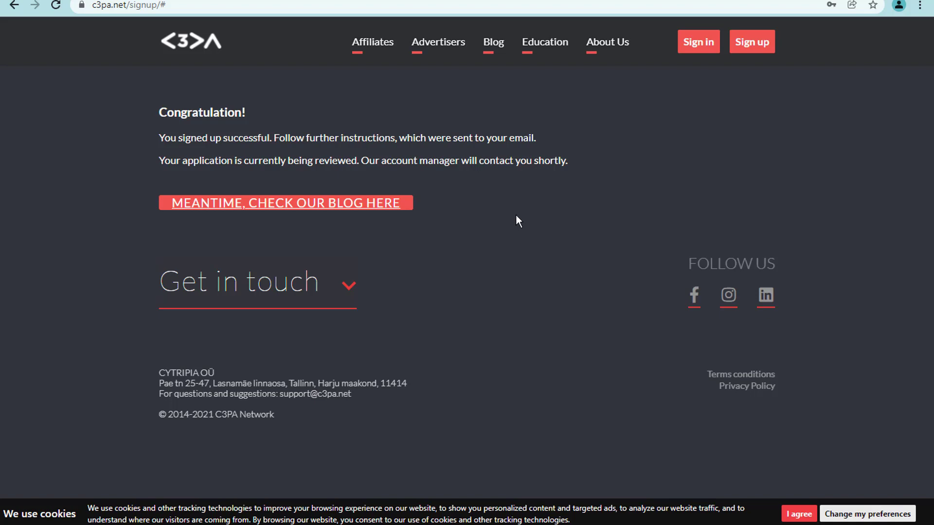
drag(516, 160, 550, 164)
click(509, 228)
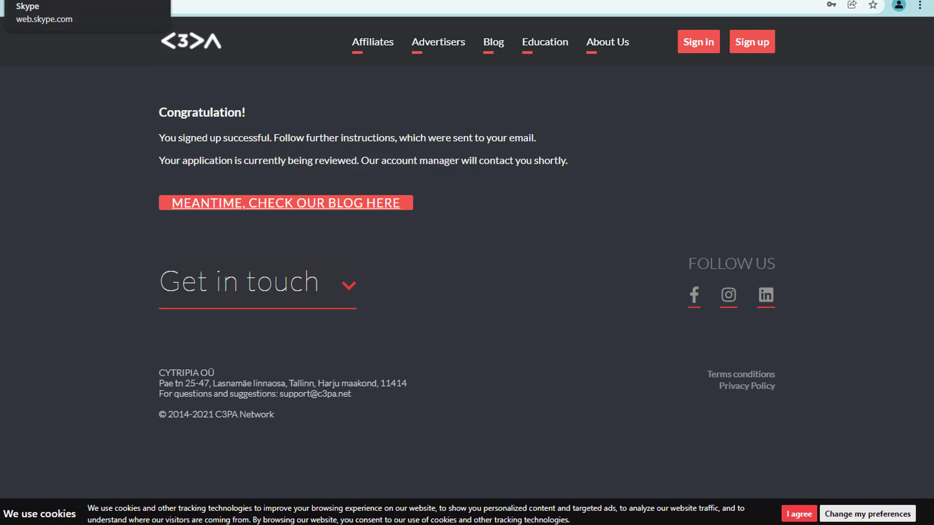
- Switch to Skype and review the C3PA manager's approval questions and the replies about traffic, geos and verticals
click(58, 0)
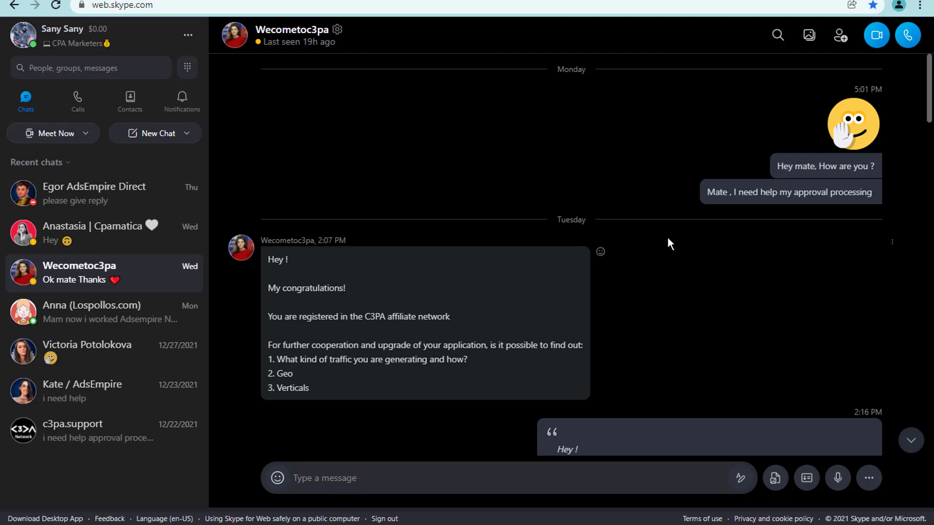
scroll(691, 241, down, 2)
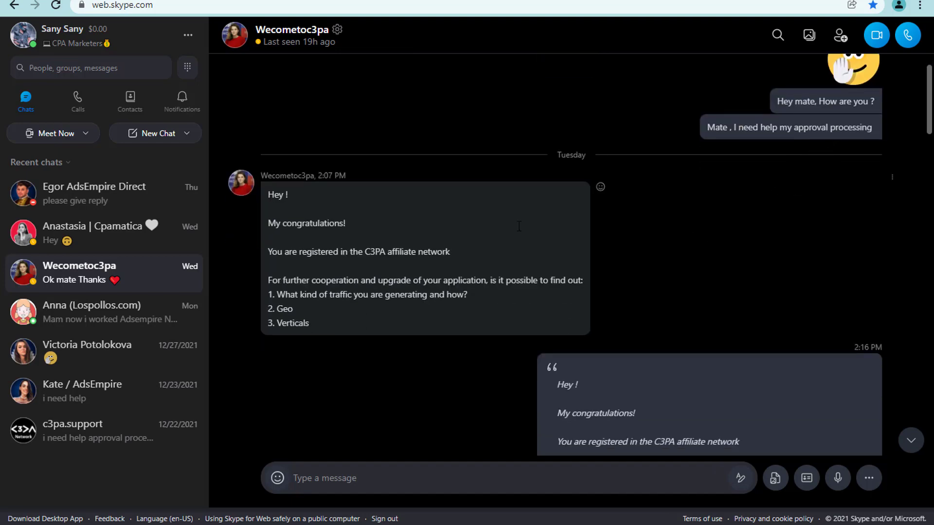
scroll(444, 236, down, 2)
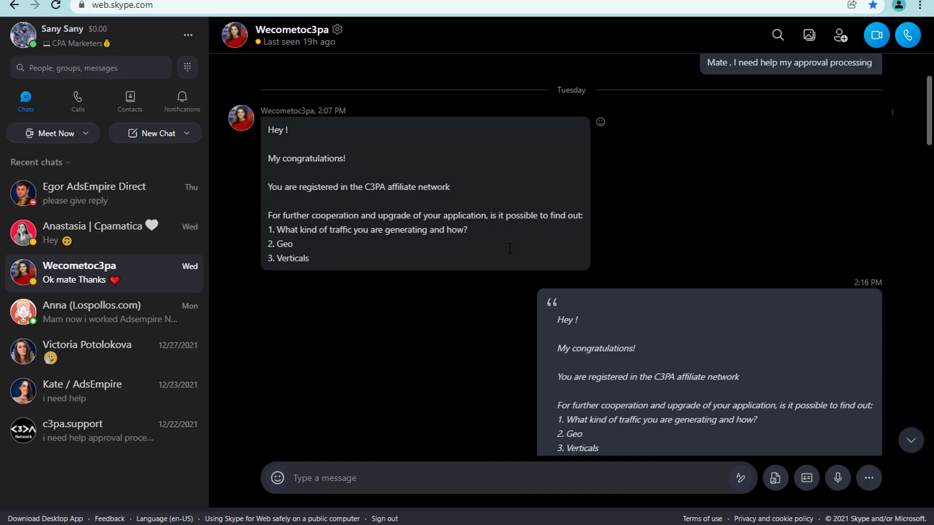
scroll(506, 249, down, 6)
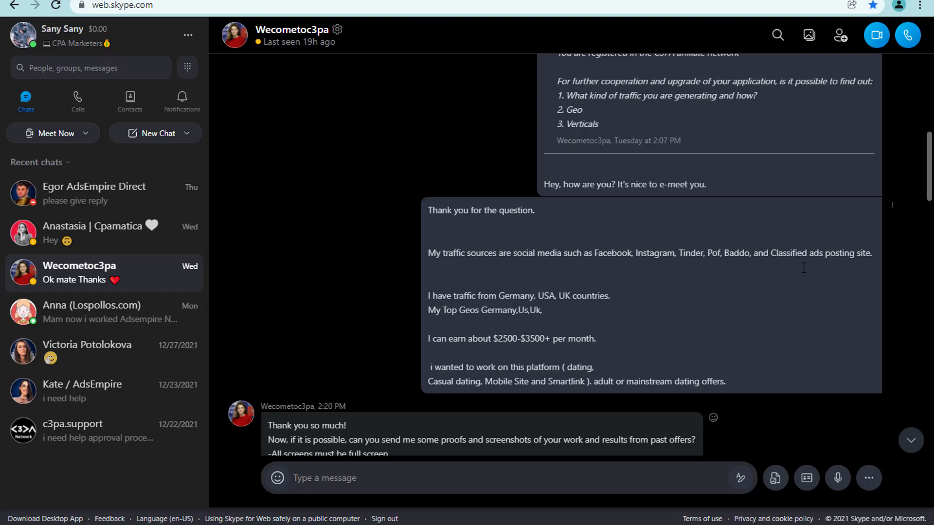
scroll(778, 263, down, 1)
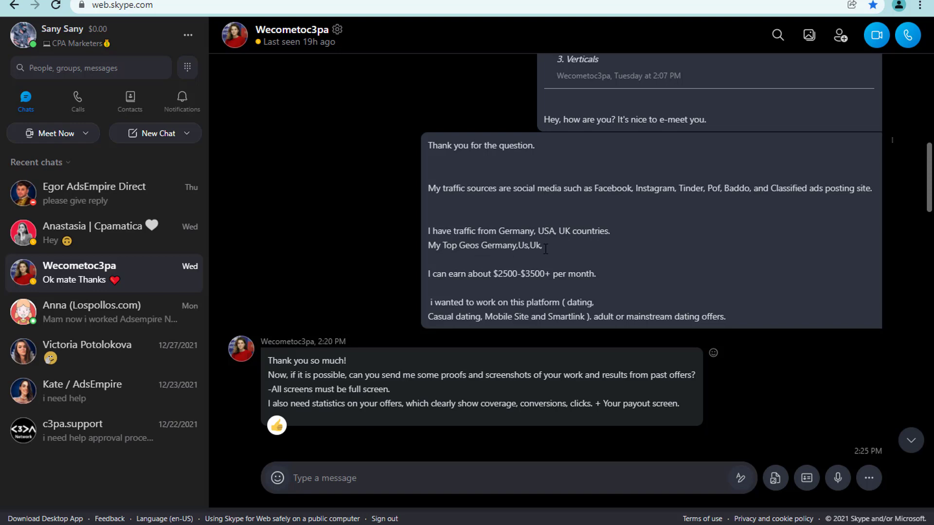
scroll(546, 248, down, 2)
scroll(560, 255, up, 2)
scroll(576, 264, up, 6)
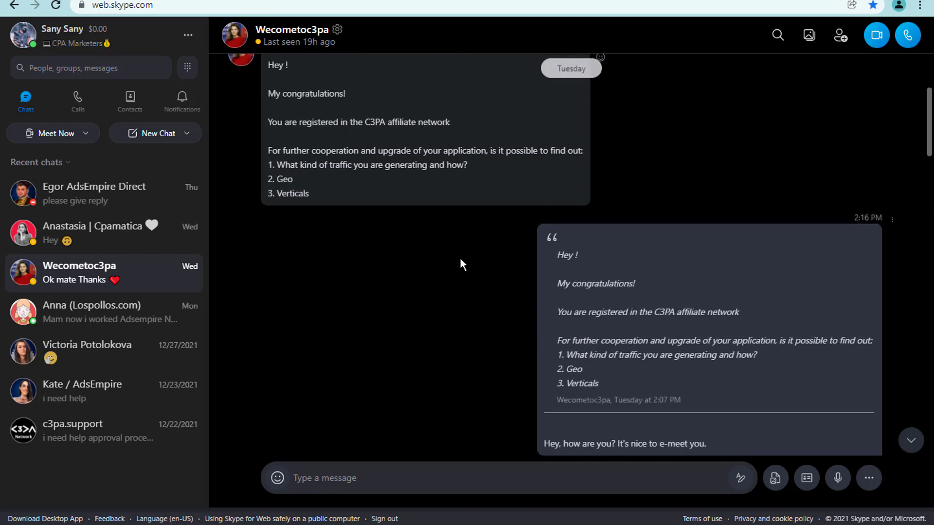
- Review the manager's request for proof of past results and the statistics and payout screenshots sent in reply
scroll(468, 262, down, 6)
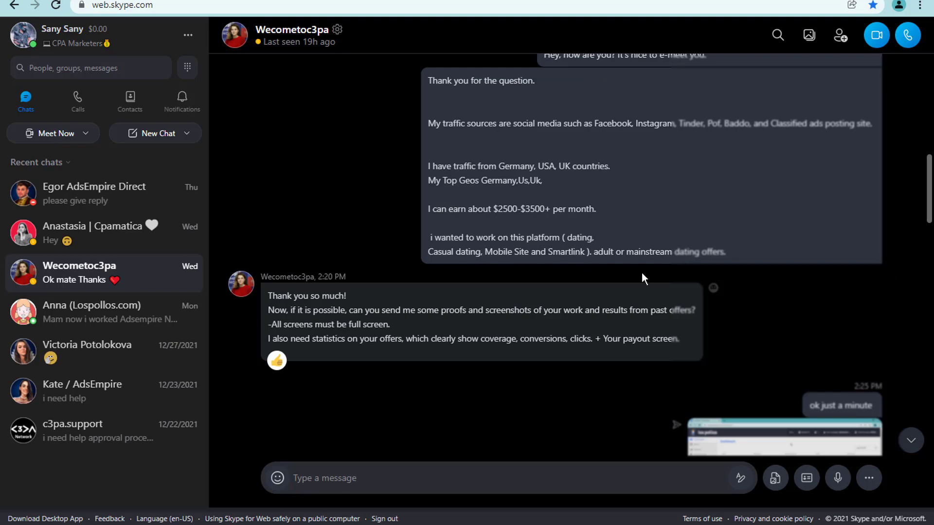
scroll(653, 277, down, 1)
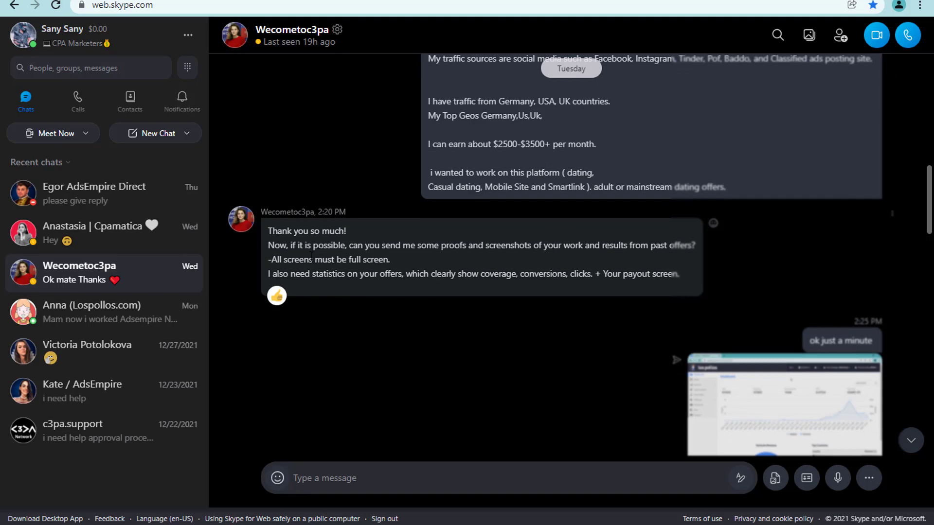
scroll(436, 263, down, 1)
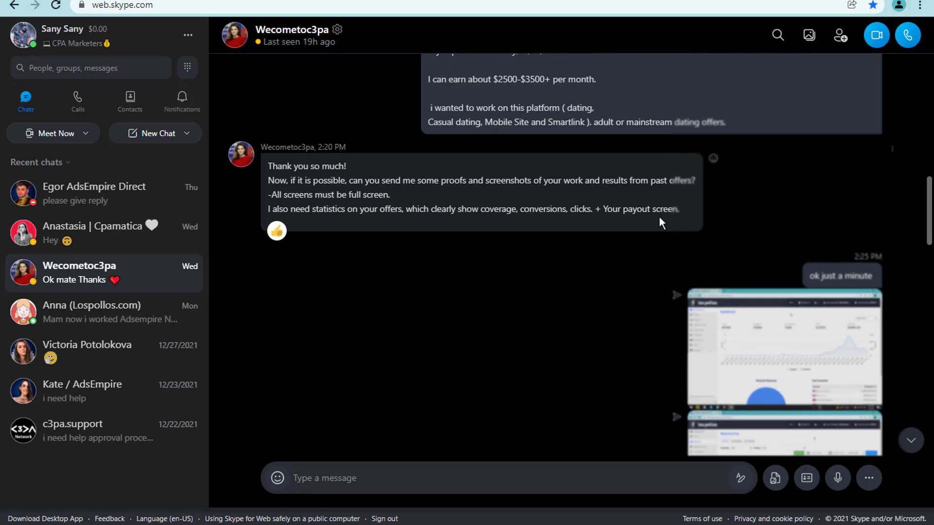
scroll(563, 255, down, 3)
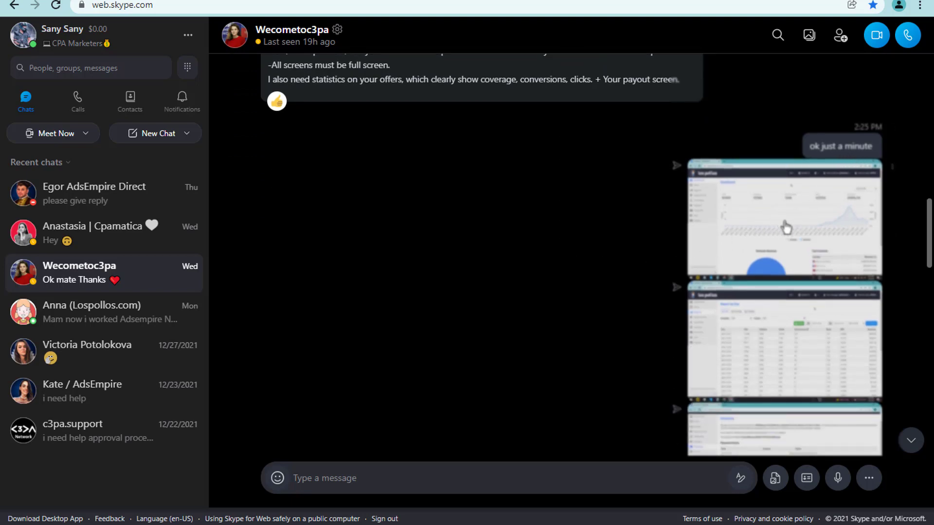
scroll(787, 228, down, 1)
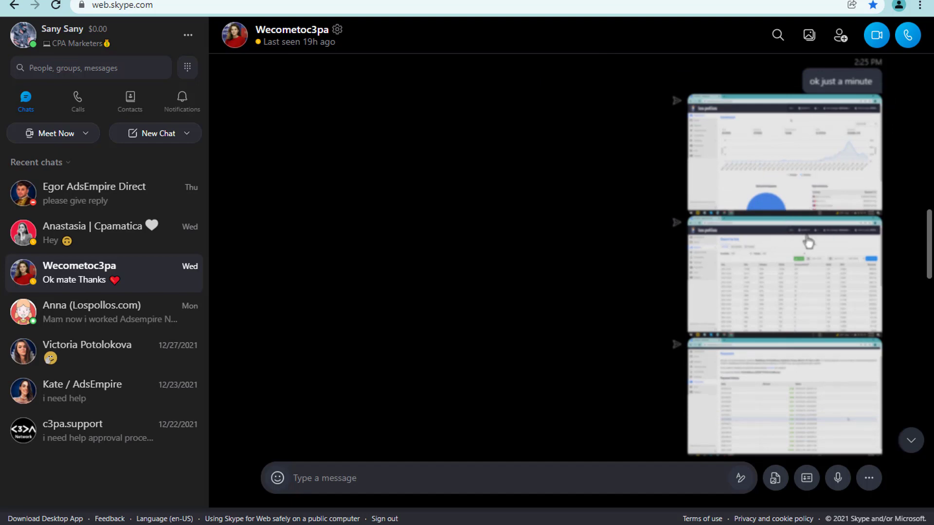
scroll(803, 238, down, 1)
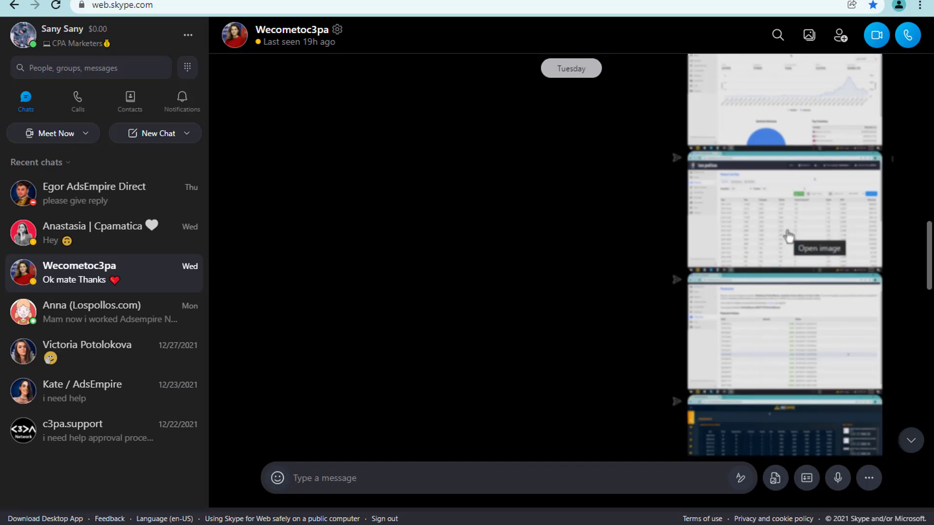
scroll(788, 236, down, 1)
scroll(795, 284, down, 1)
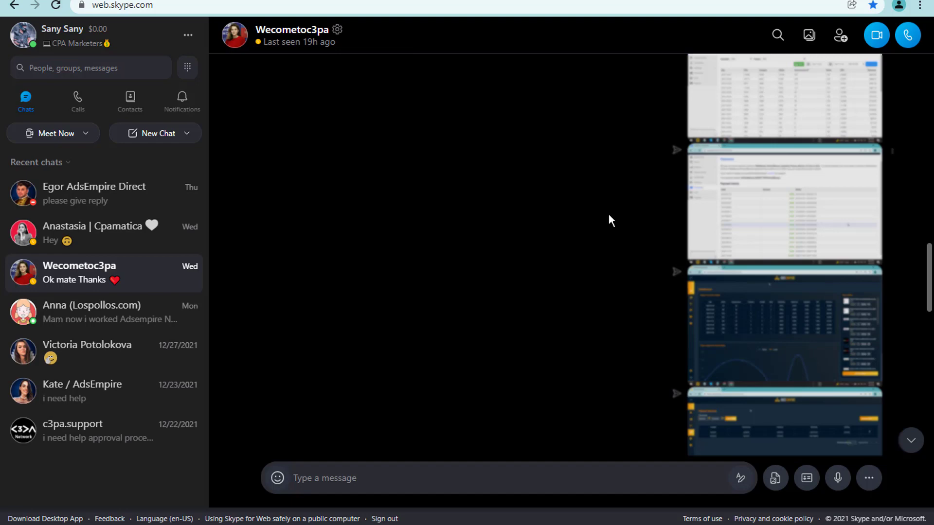
scroll(608, 215, down, 2)
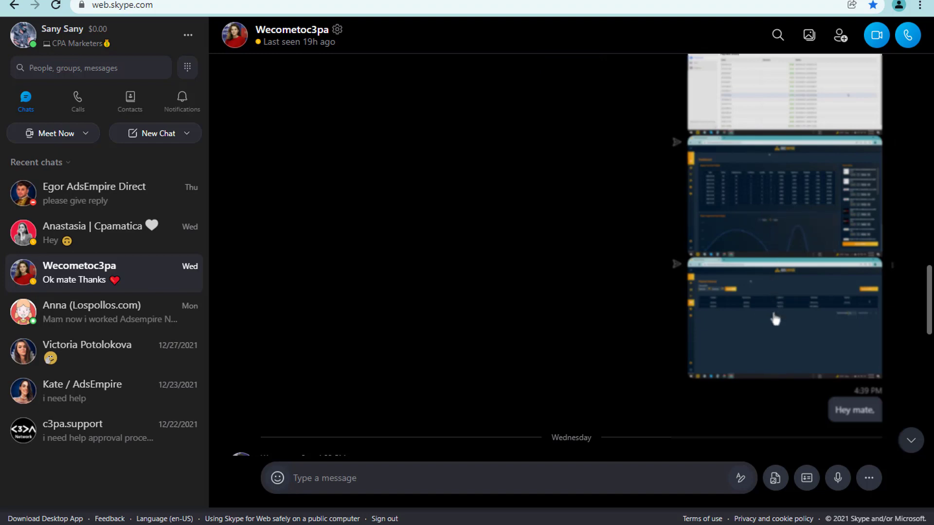
scroll(568, 270, down, 2)
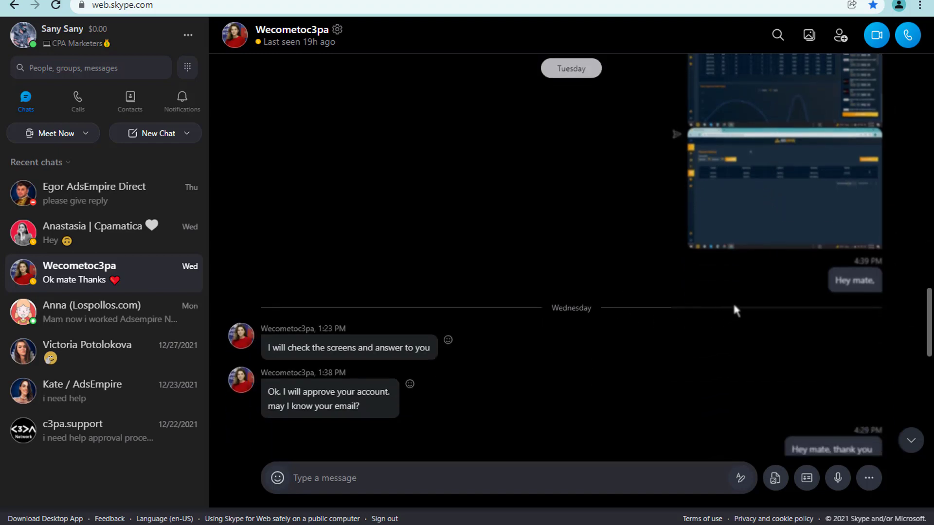
- Read the manager's follow-up messages about the account approval, the new login details, and the suggested offers and smartlinks
scroll(515, 330, down, 1)
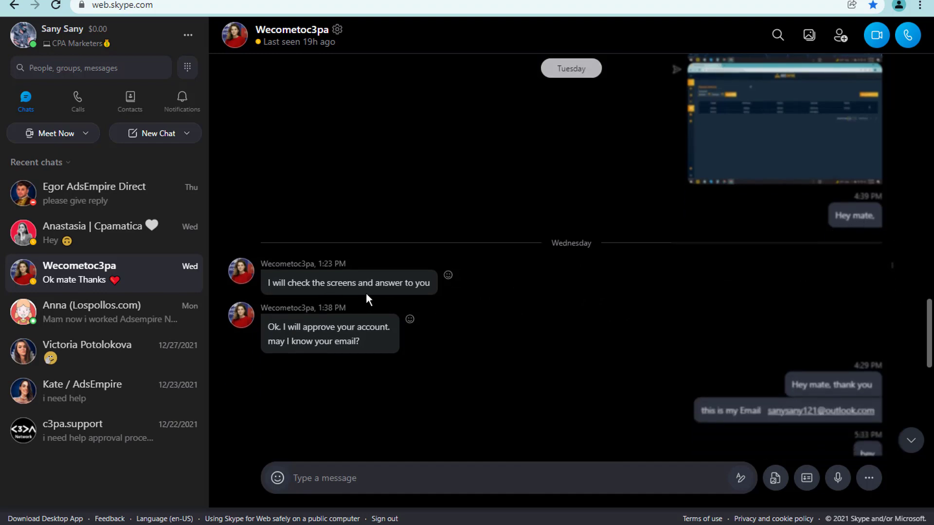
scroll(571, 309, down, 3)
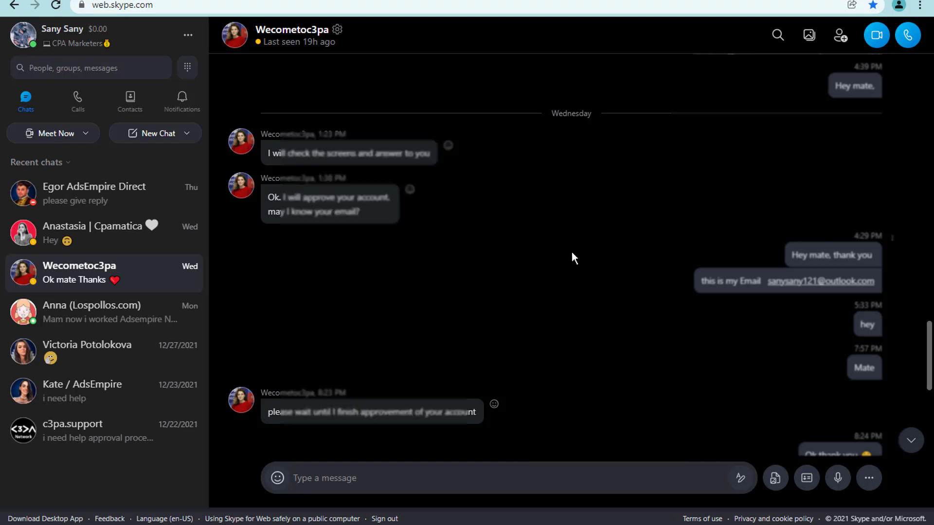
scroll(573, 256, down, 5)
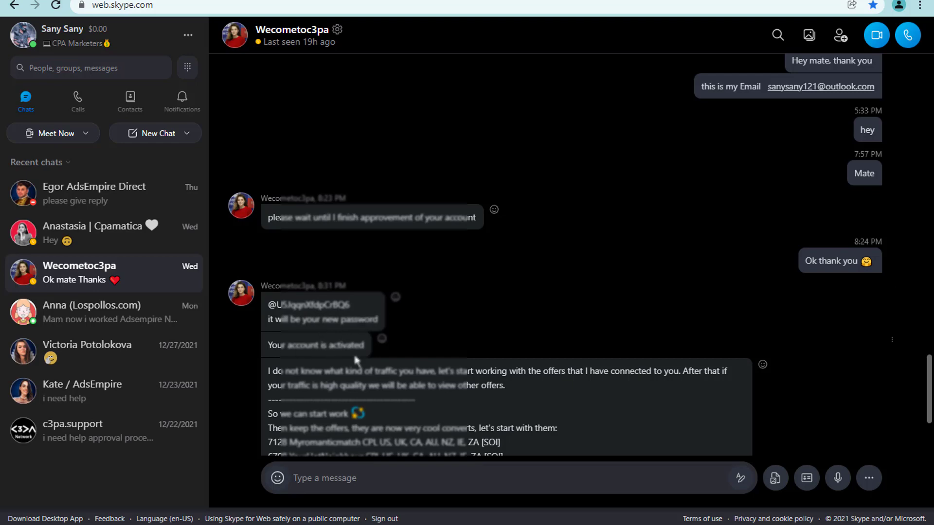
scroll(570, 311, down, 2)
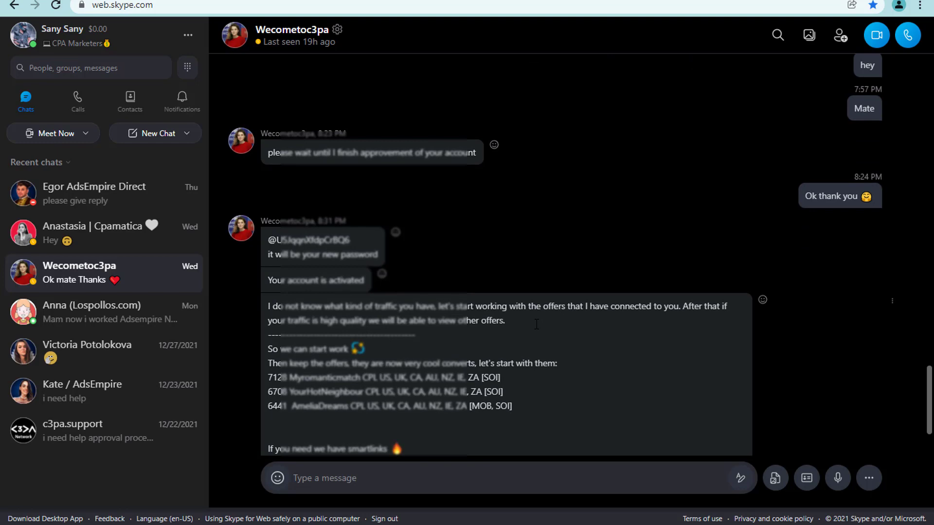
scroll(534, 325, down, 2)
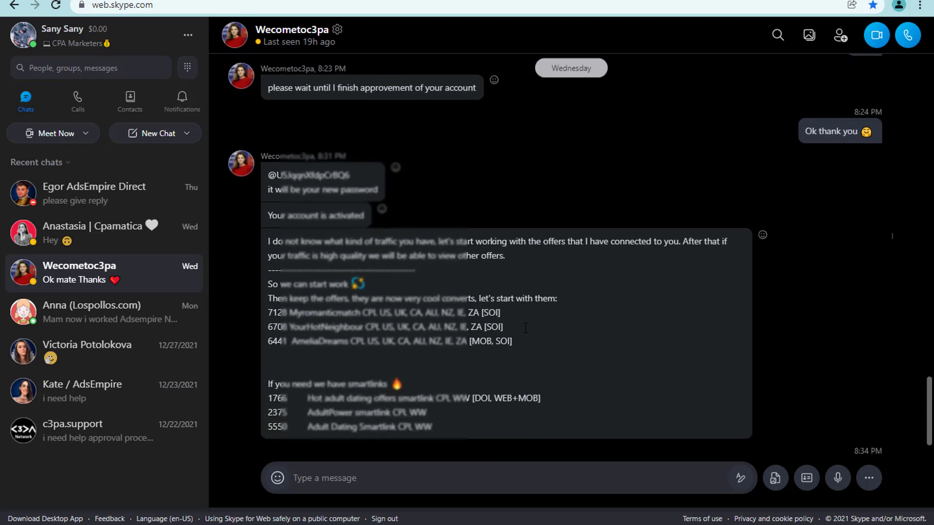
scroll(374, 386, down, 2)
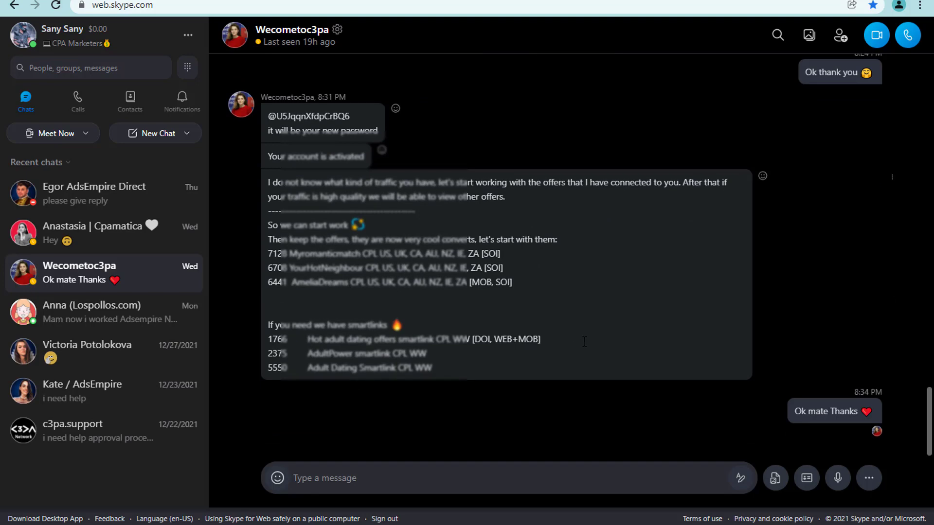
scroll(584, 342, up, 2)
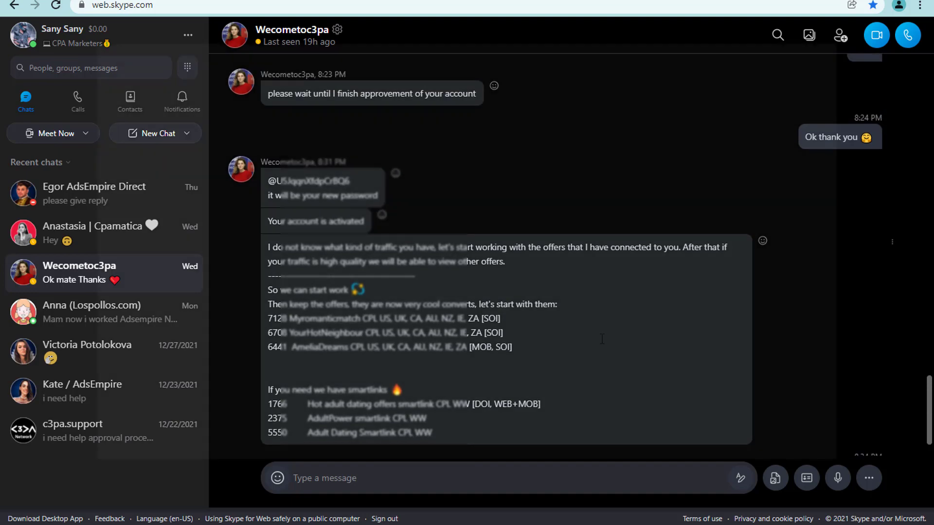
scroll(608, 338, down, 2)
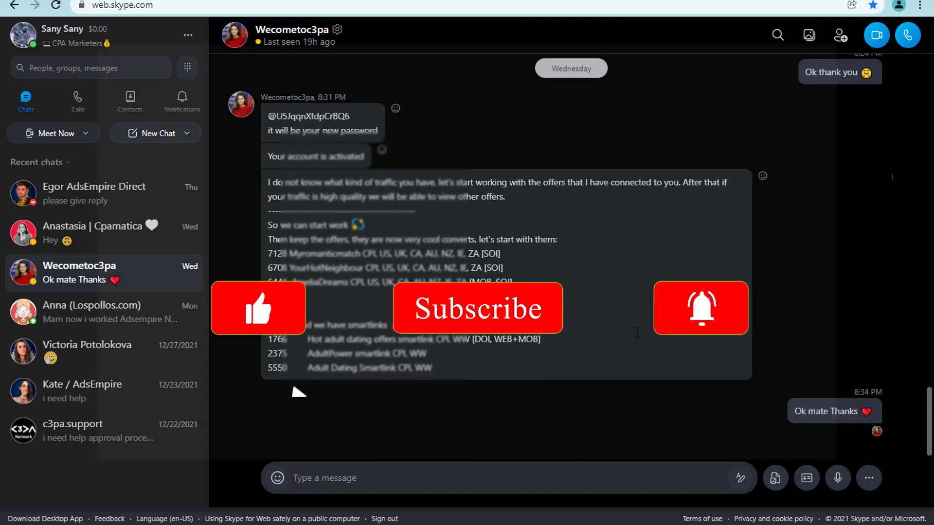
scroll(628, 322, up, 8)
scroll(611, 307, up, 10)
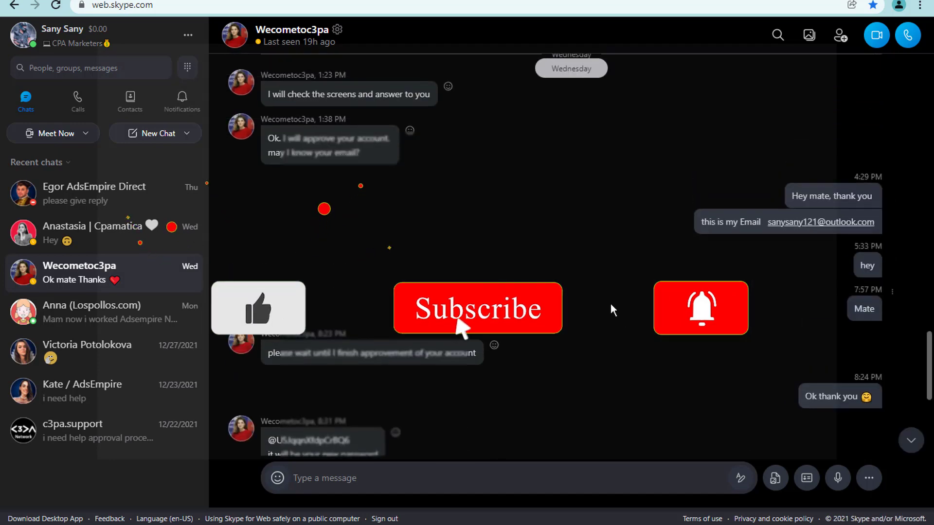
scroll(611, 304, up, 10)
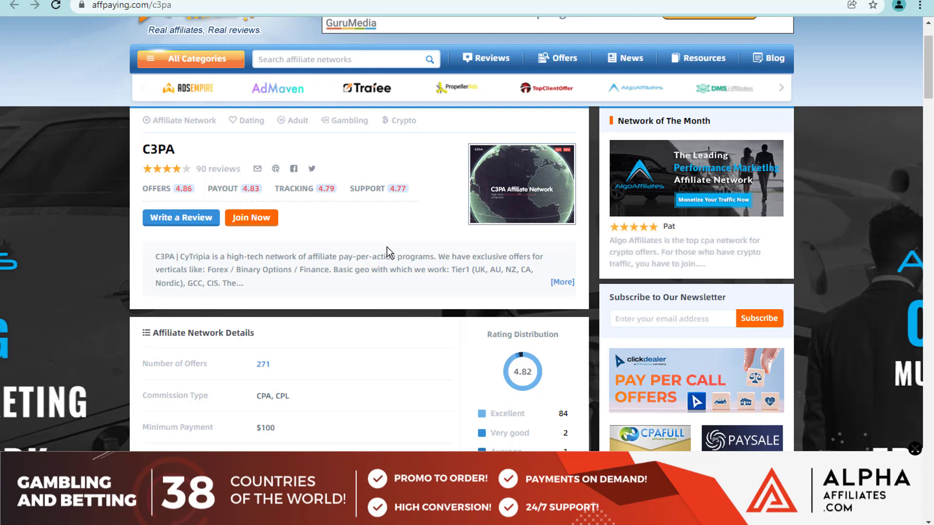
- On Affpaying's C3PA page, examine the network's minimum payment, payment frequency and methods, referral commission and listed offers
scroll(388, 252, down, 5)
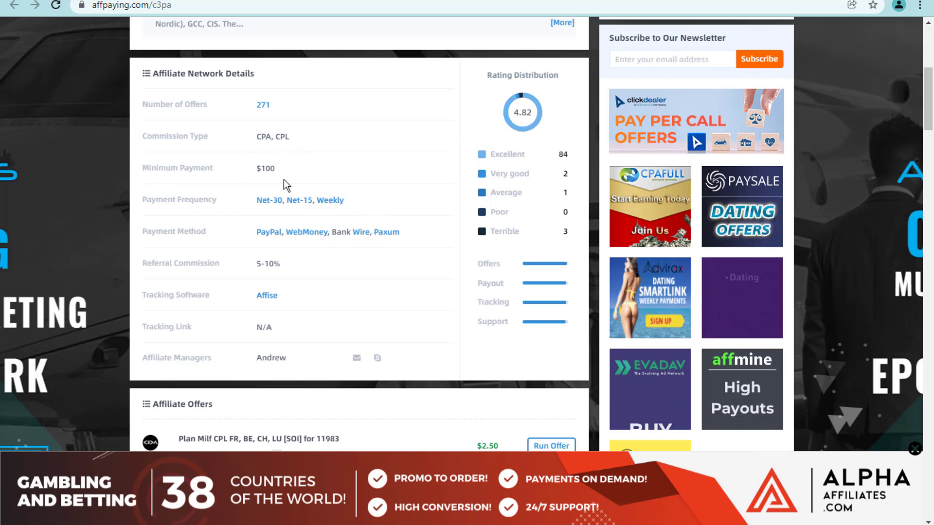
scroll(280, 182, down, 1)
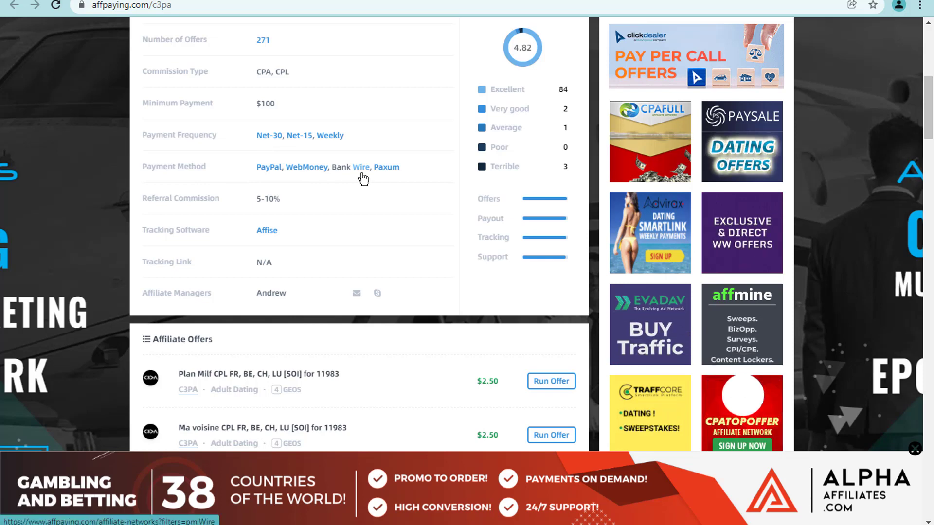
scroll(302, 160, down, 1)
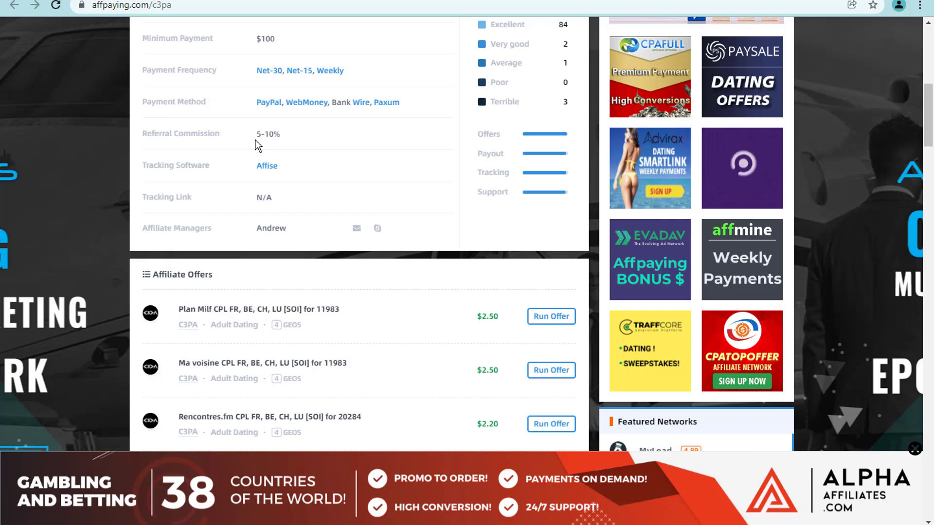
scroll(370, 176, down, 2)
scroll(374, 169, up, 7)
scroll(374, 168, up, 2)
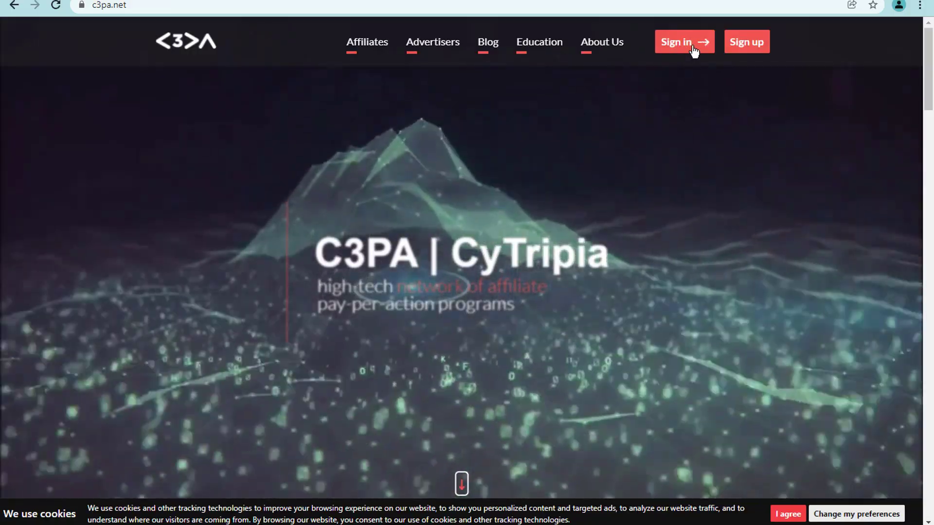
- Sign in to the C3PA affiliate account from c3pa.net and switch its dashboard to the dark theme
click(758, 43)
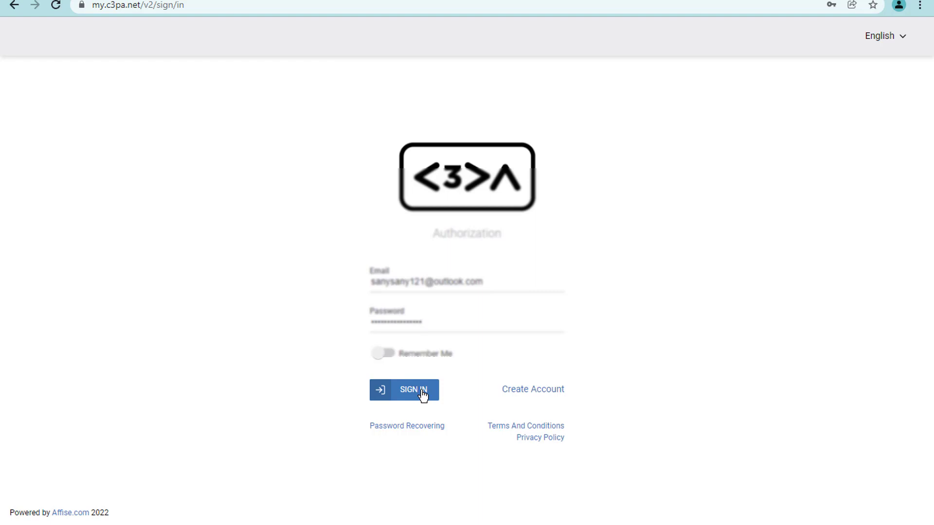
click(422, 395)
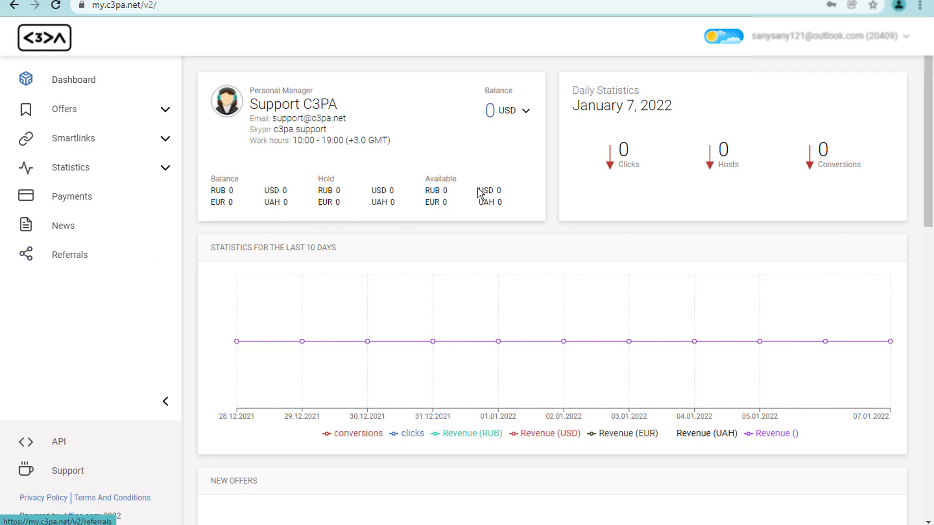
click(724, 41)
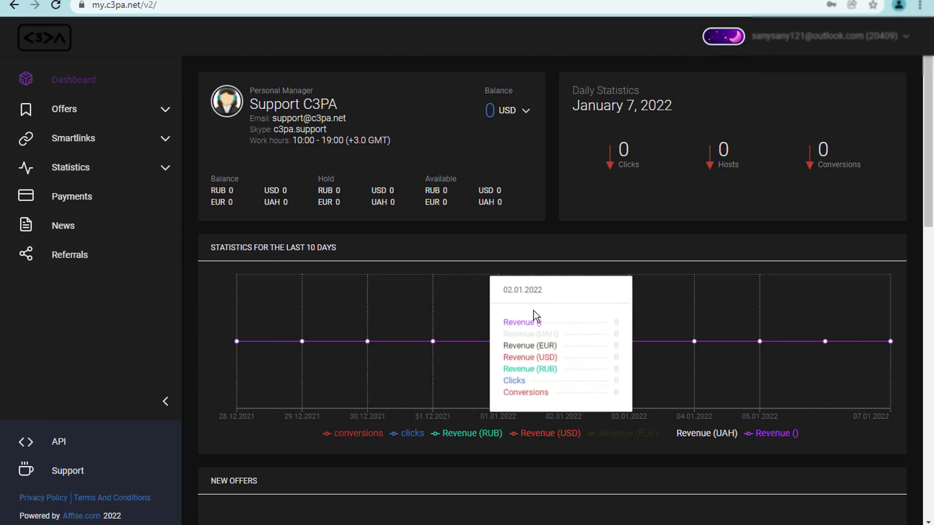
scroll(440, 311, down, 3)
scroll(442, 308, up, 3)
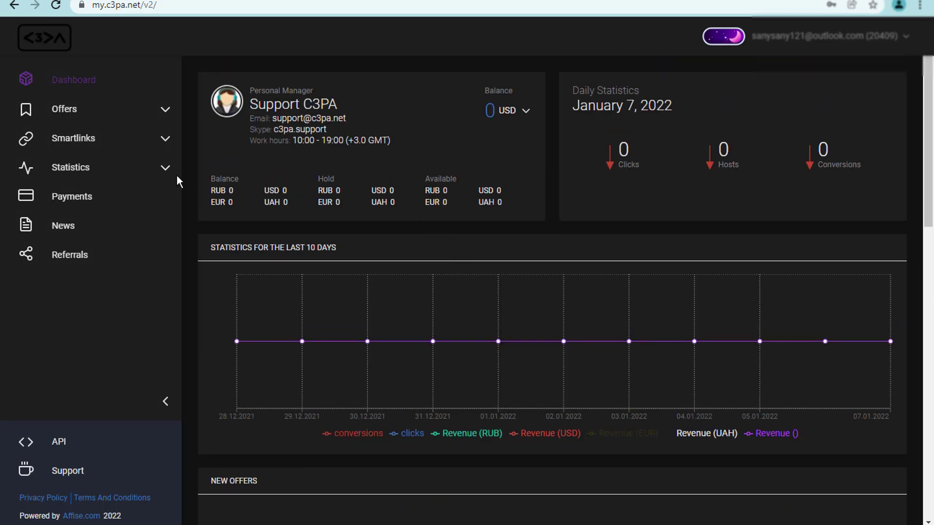
- Browse the first page of all C3PA offers and check the available smartlink categories
click(91, 110)
scroll(584, 265, down, 4)
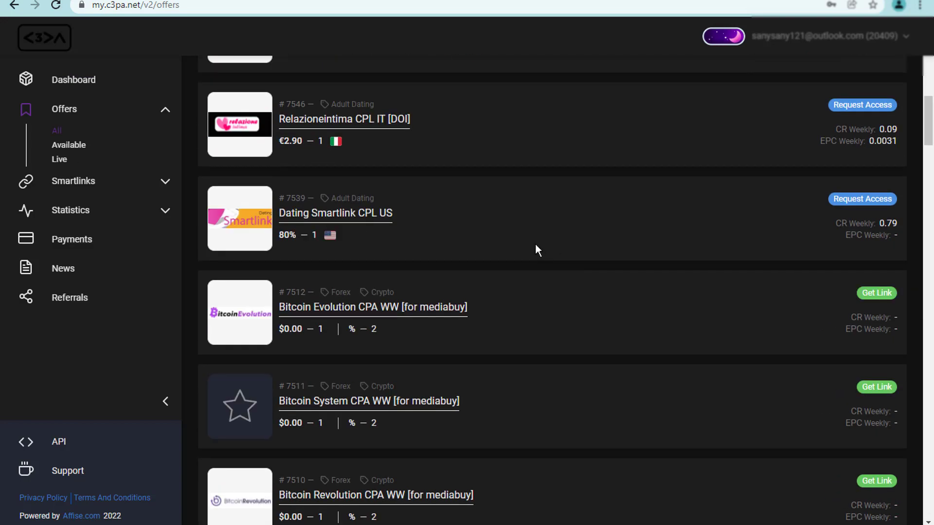
scroll(540, 253, down, 10)
scroll(548, 267, down, 20)
scroll(548, 291, down, 10)
scroll(547, 290, down, 20)
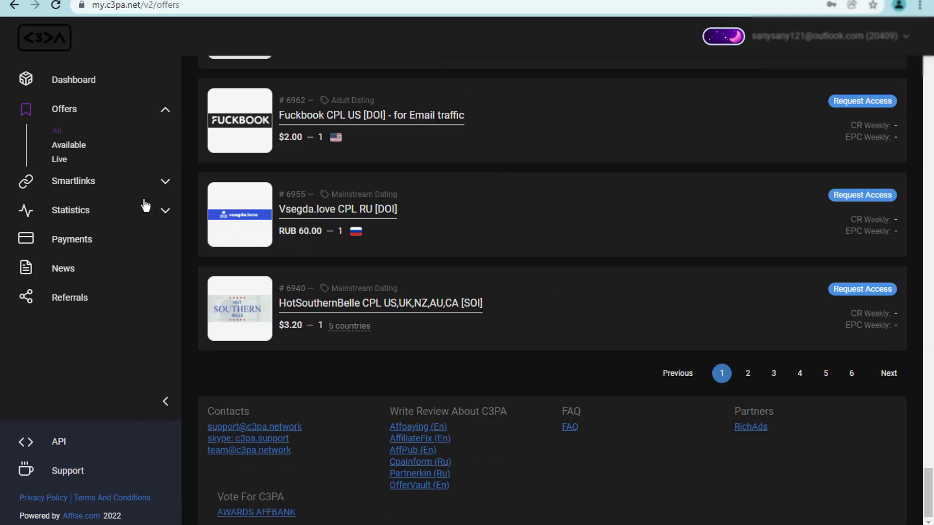
click(73, 185)
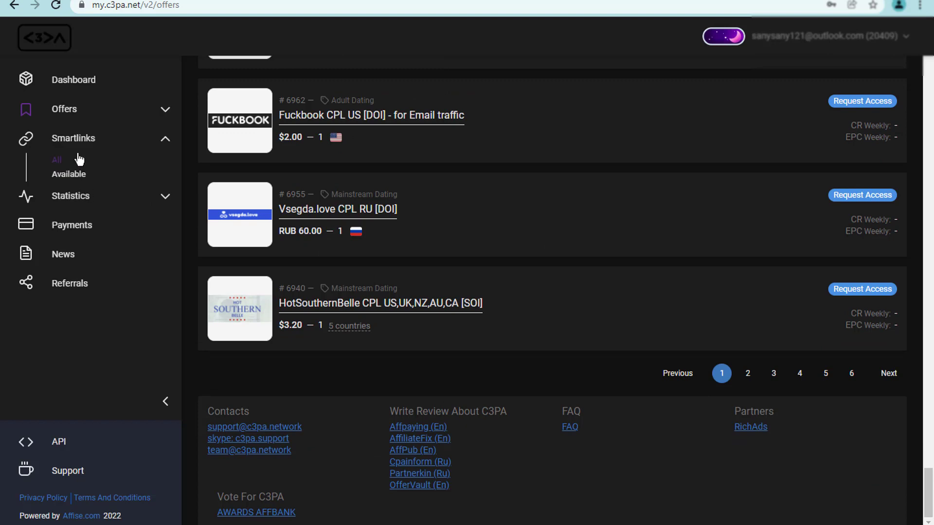
click(73, 138)
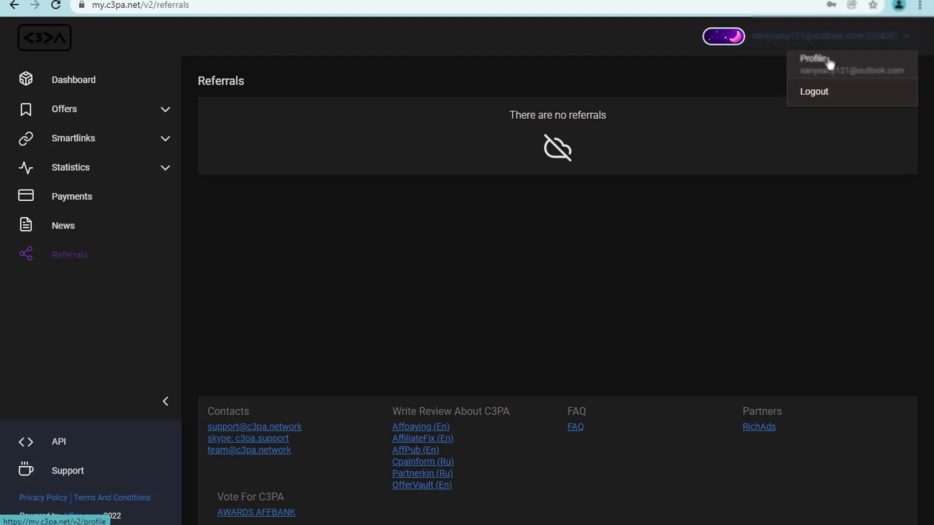
- Open the account profile and review the saved verticals, traffic types, top GEOs and contact details
click(827, 59)
scroll(580, 187, down, 8)
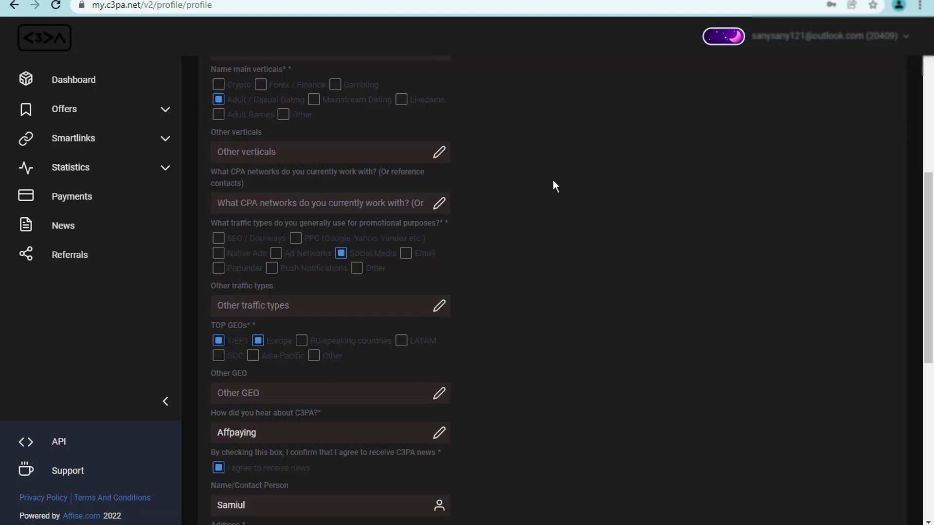
scroll(553, 182, up, 1)
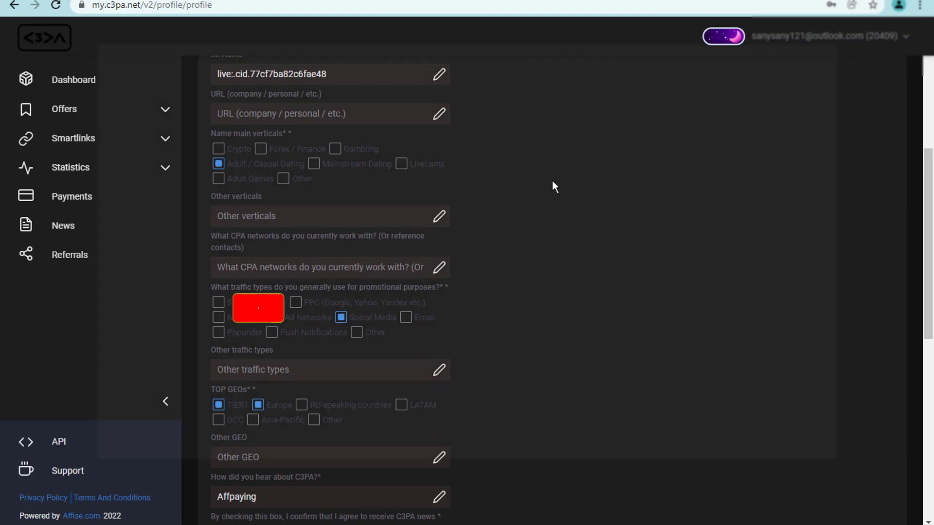
scroll(553, 187, down, 3)
scroll(553, 188, down, 1)
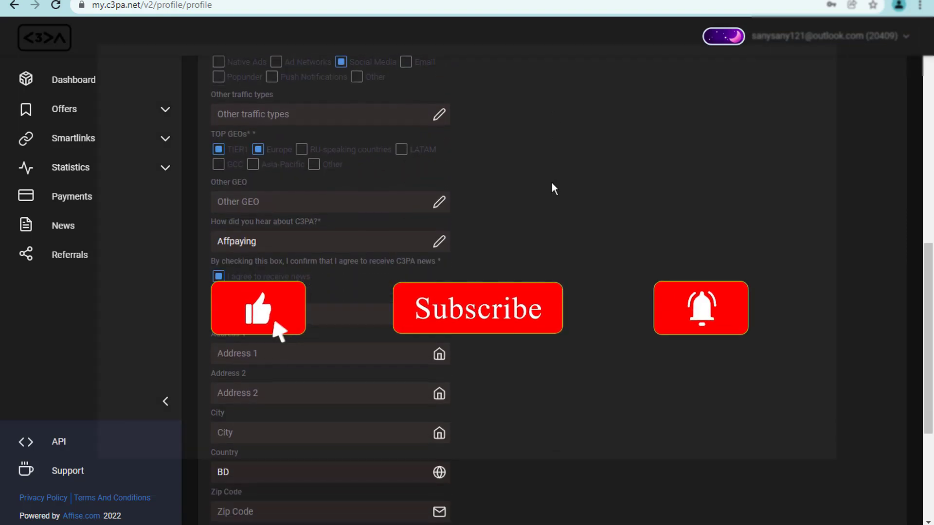
scroll(553, 188, down, 2)
scroll(553, 188, down, 2)
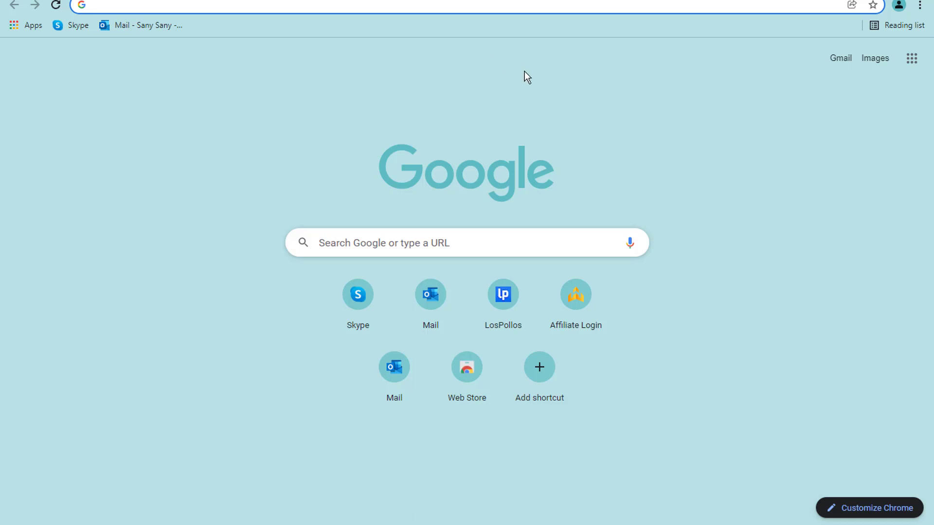
click(435, 4)
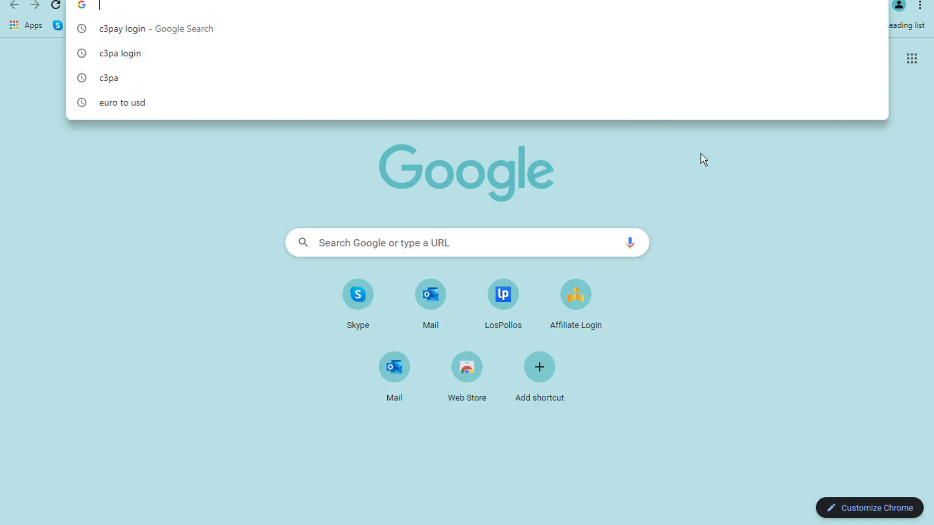
click(714, 164)
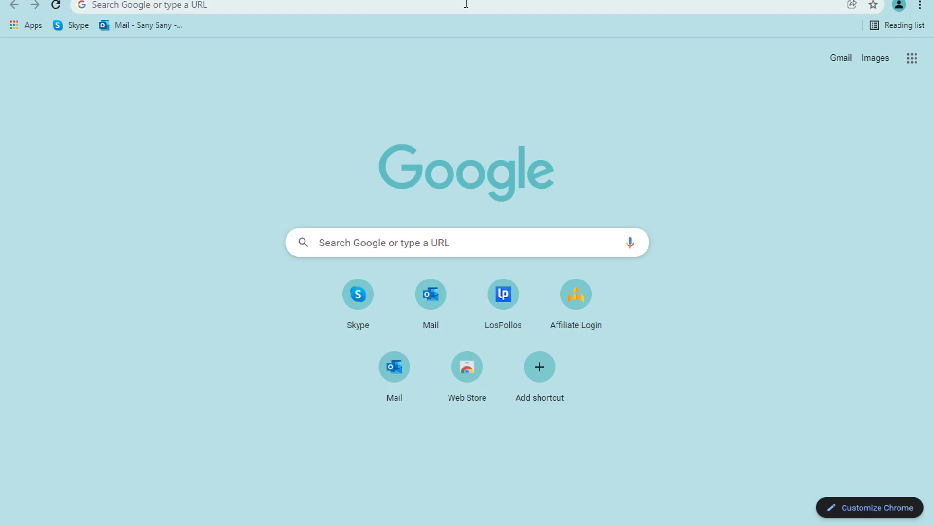